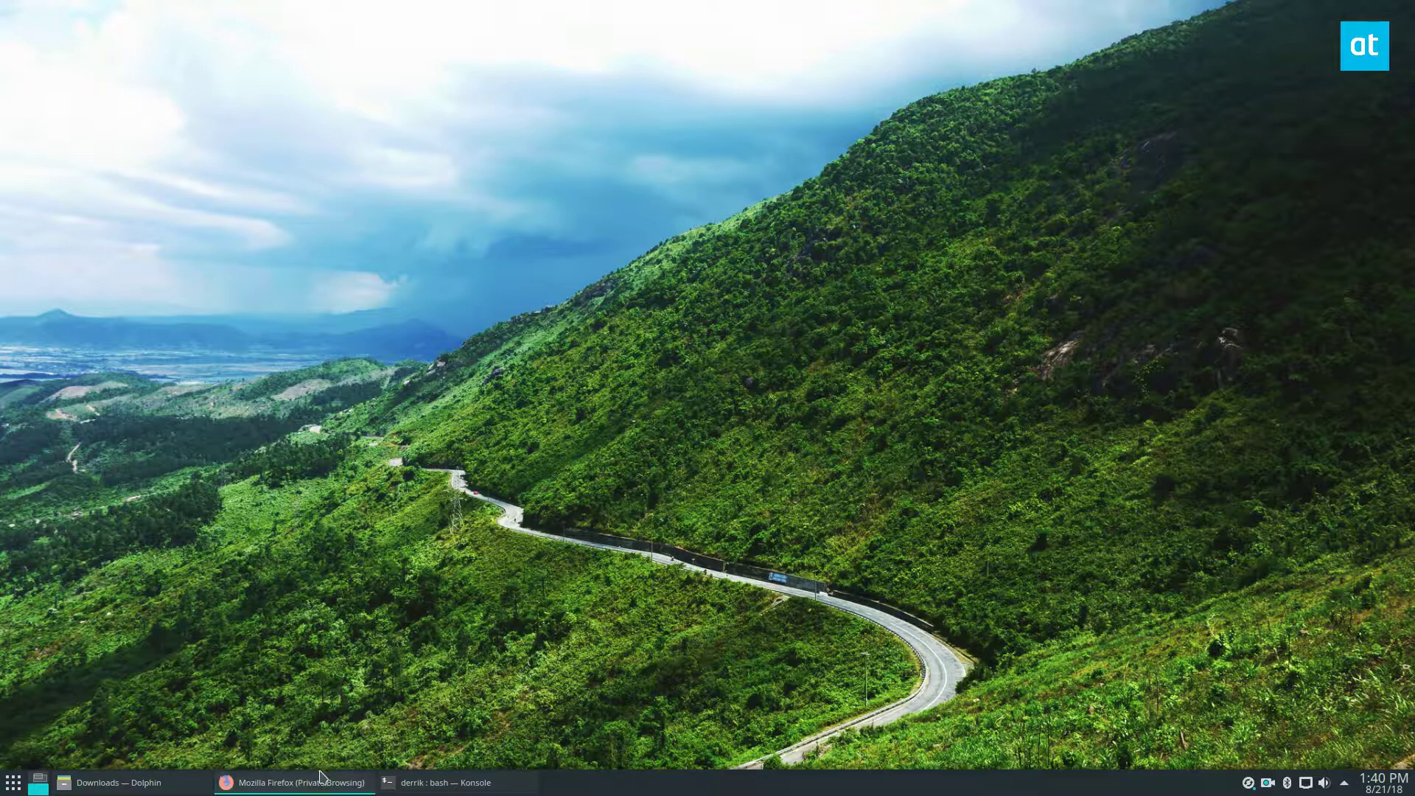
Clear the old half-typed install command from the Konsole terminal.
{"action": "left_click", "coordinate": [442, 782]}
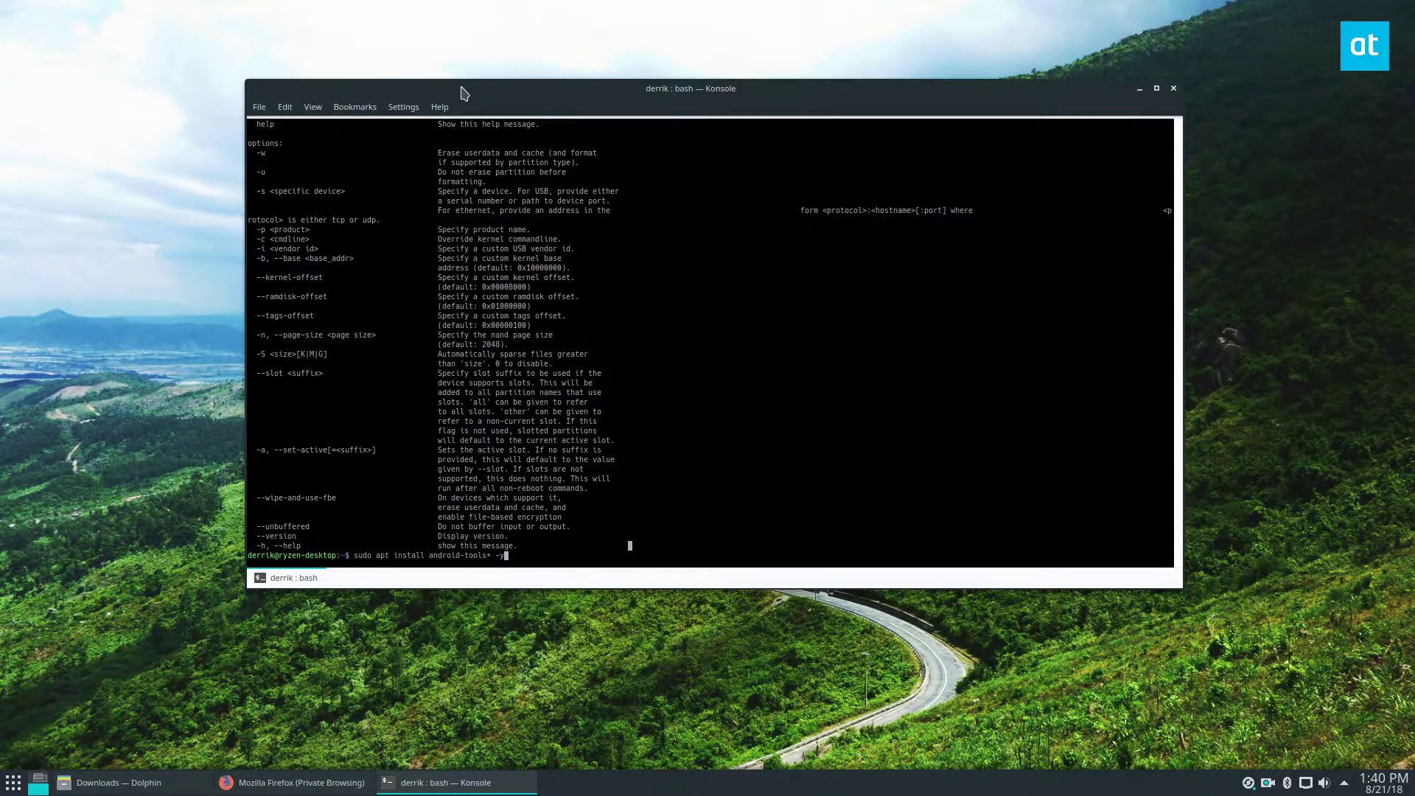
{"action": "key", "text": "BackSpace"}
{"action": "key", "text": "BackSpace"}
{"action": "key", "text": "BackSpace"}
{"action": "key", "text": "BackSpace"}
{"action": "key", "text": "BackSpace"}
{"action": "key", "text": "BackSpace"}
{"action": "key", "text": "BackSpace"}
{"action": "key", "text": "BackSpace"}
{"action": "key", "text": "BackSpace"}
{"action": "key", "text": "BackSpace"}
{"action": "key", "text": "BackSpace"}
{"action": "key", "text": "BackSpace"}
{"action": "key", "text": "BackSpace"}
{"action": "key", "text": "BackSpace"}
{"action": "key", "text": "BackSpace"}
{"action": "key", "text": "BackSpace"}
{"action": "key", "text": "BackSpace"}
{"action": "key", "text": "BackSpace"}
{"action": "key", "text": "BackSpace"}
{"action": "key", "text": "BackSpace"}
{"action": "key", "text": "BackSpace"}
{"action": "key", "text": "BackSpace"}
{"action": "key", "text": "BackSpace"}
{"action": "key", "text": "BackSpace"}
{"action": "key", "text": "BackSpace"}
{"action": "key", "text": "BackSpace"}
{"action": "key", "text": "BackSpace"}
{"action": "key", "text": "BackSpace"}
{"action": "key", "text": "BackSpace"}
{"action": "key", "text": "BackSpace"}
{"action": "key", "text": "BackSpace"}
{"action": "key", "text": "BackSpace"}
{"action": "key", "text": "BackSpace"}
{"action": "key", "text": "BackSpace"}
{"action": "type", "text": "clear"}
{"action": "key", "text": "Return"}
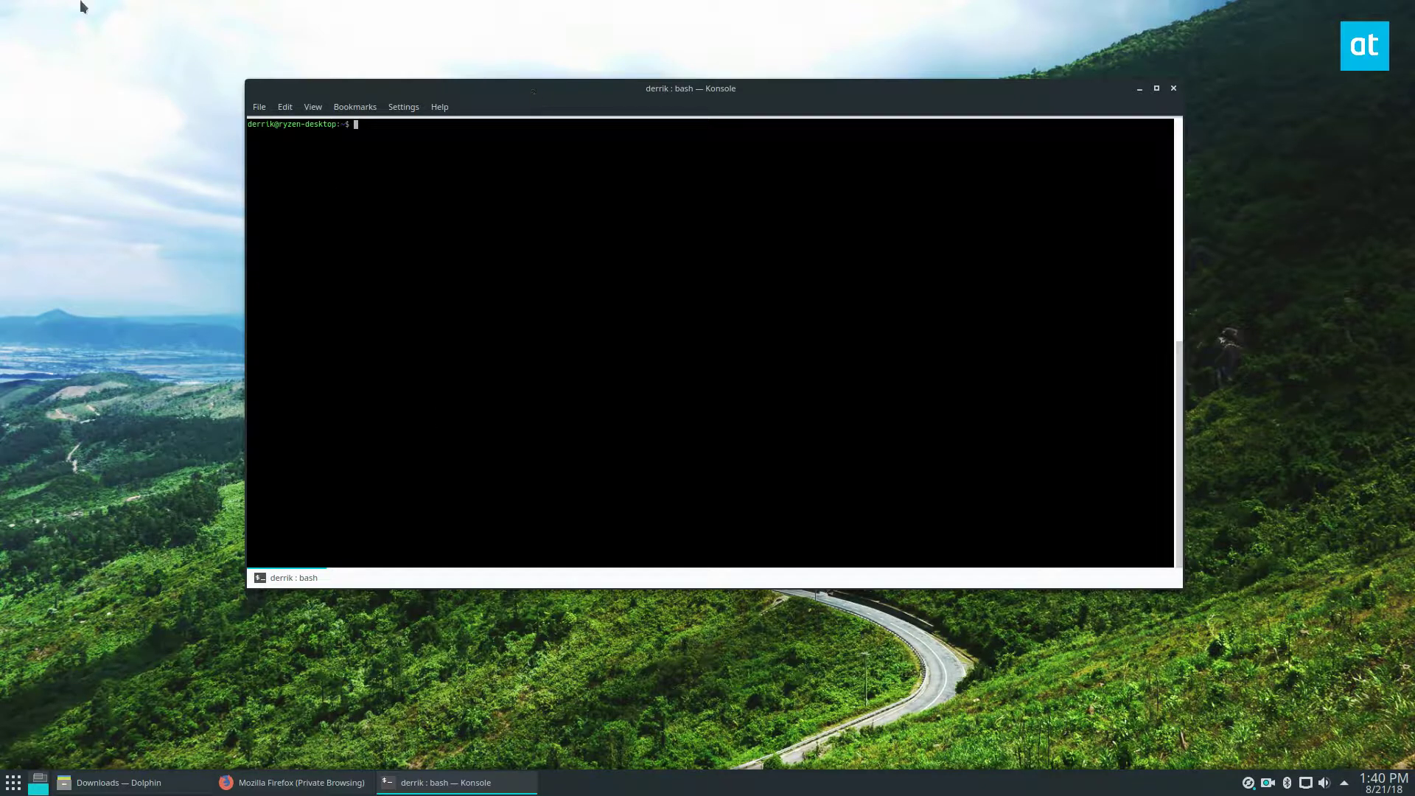
Download LyricsFinder.amd64.deb into ~/Desktop by prefixing the pasted wget command with 'cd ~/Desktop;'.
{"action": "type", "text": "wget https://www.mediahuman.com/download/LyricsFinder.amd64.deb"}
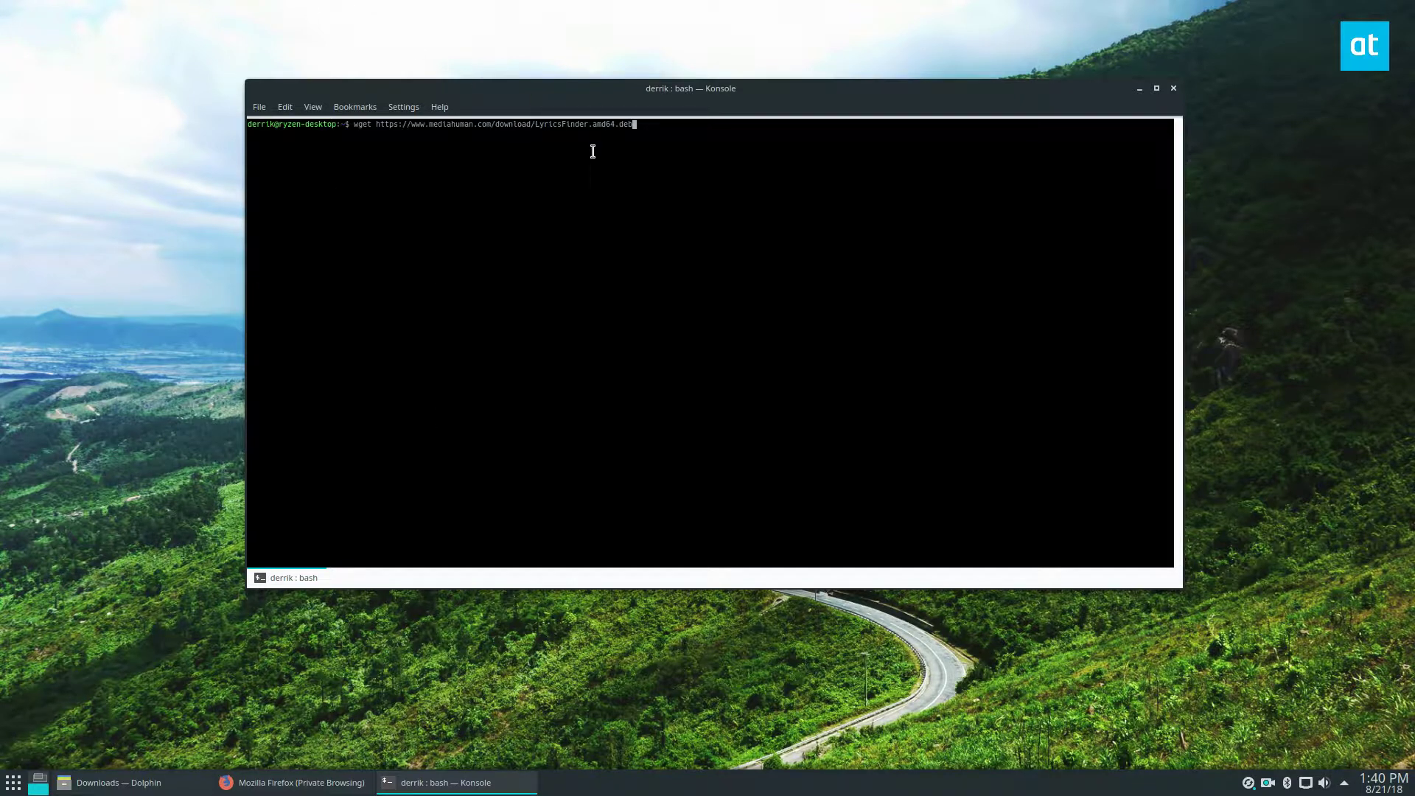
{"action": "key", "text": "Home"}
{"action": "key", "text": "Right"}
{"action": "key", "text": "Right"}
{"action": "key", "text": "Right"}
{"action": "key", "text": "Right"}
{"action": "key", "text": "Right"}
{"action": "key", "text": "Left"}
{"action": "key", "text": "Left"}
{"action": "key", "text": "Left"}
{"action": "key", "text": "Left"}
{"action": "key", "text": "Left"}
{"action": "type", "text": "cd ~"}
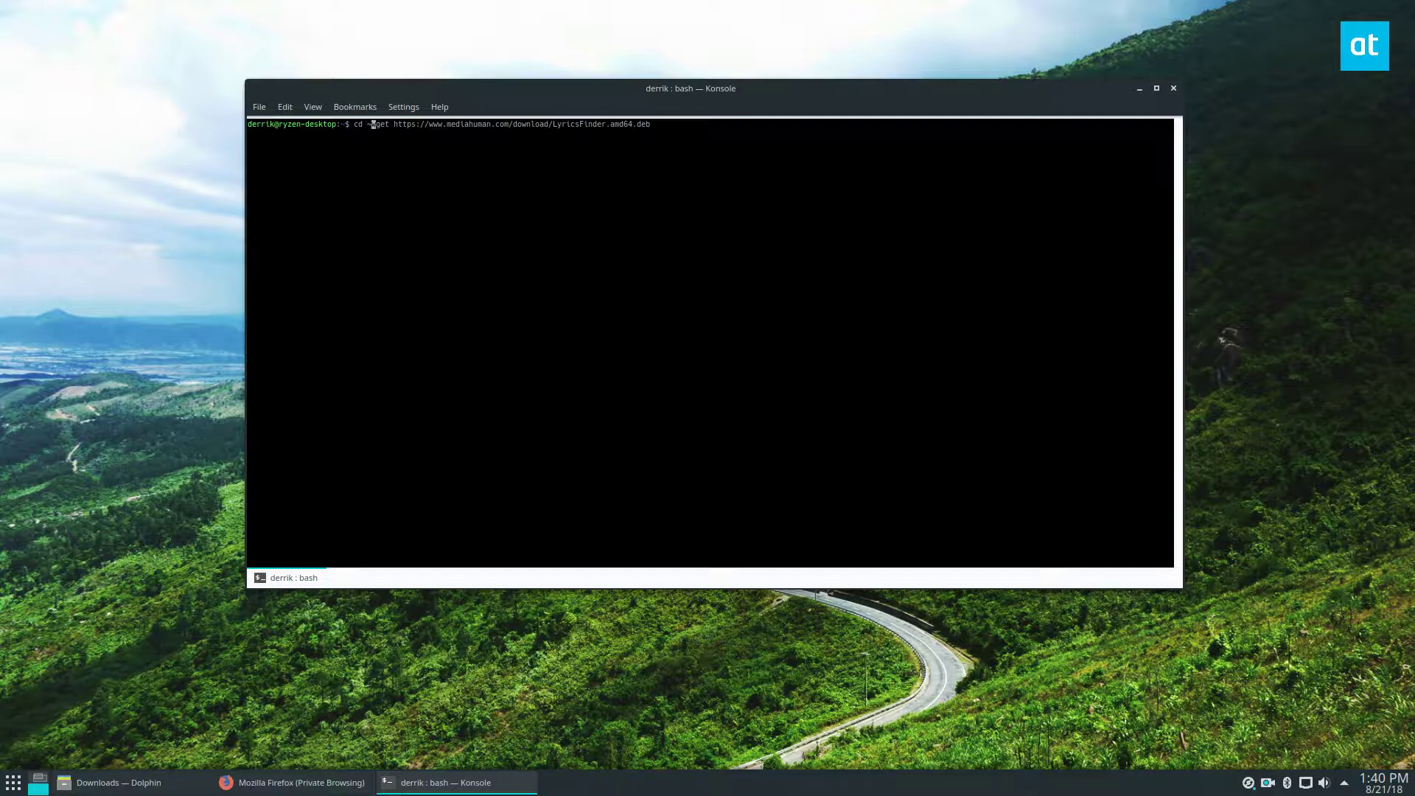
{"action": "type", "text": "/Desktop"}
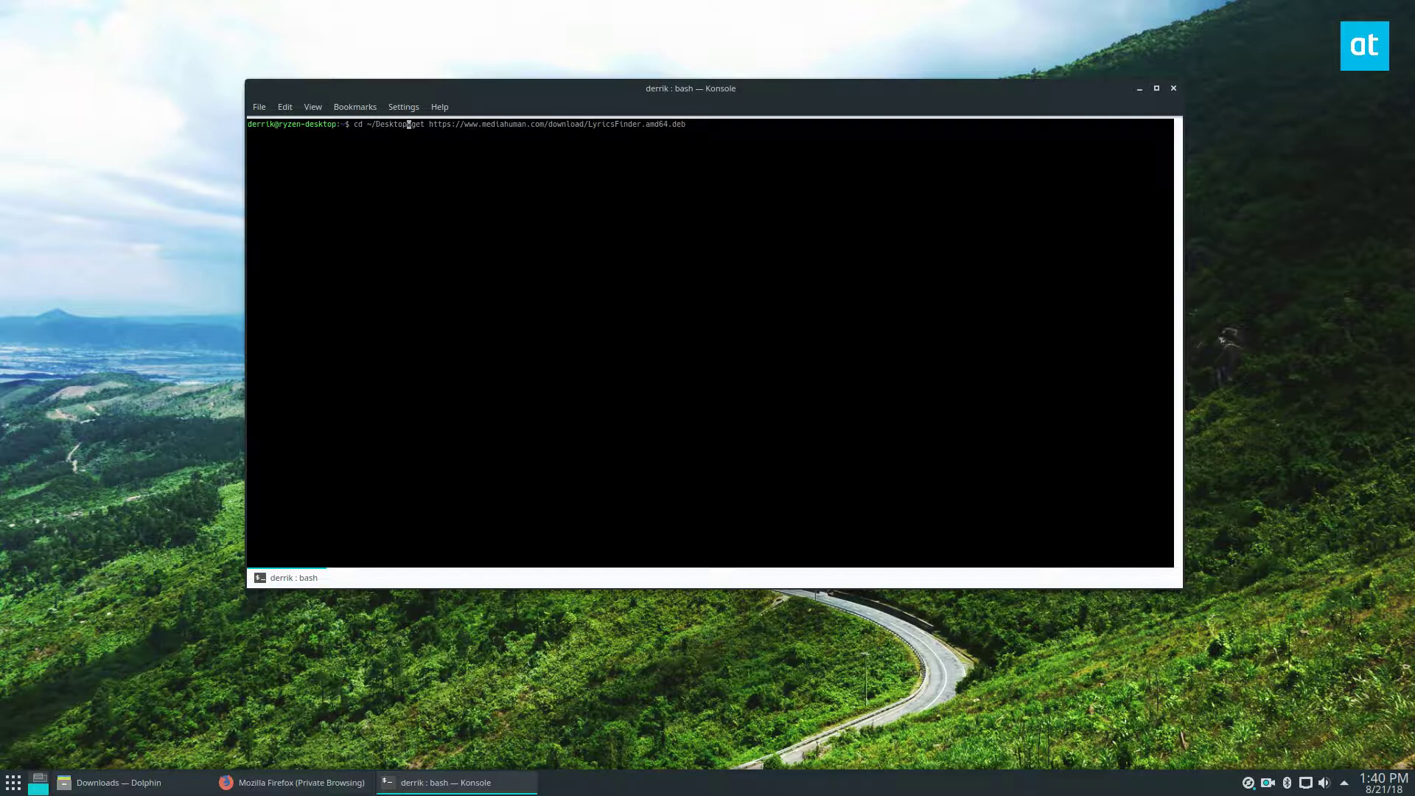
{"action": "type", "text": "/"}
{"action": "key", "text": "BackSpace"}
{"action": "type", "text": ";"}
{"action": "key", "text": "Return"}
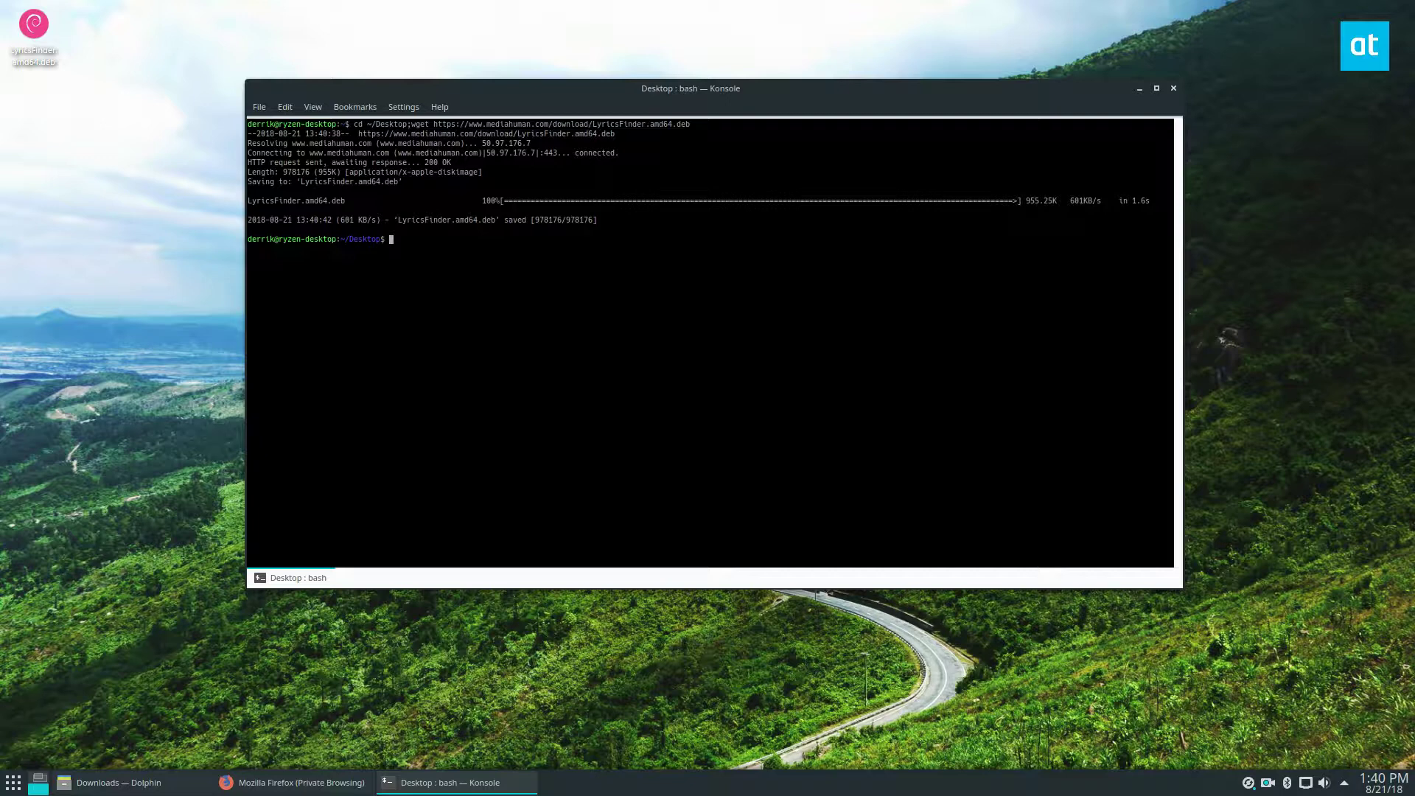
Install LyricsFinder.amd64.deb with 'sudo dpkg -i', then run 'sudo apt install -f'.
{"action": "type", "text": "sudo dpkg -i L"}
{"action": "key", "text": "Tab"}
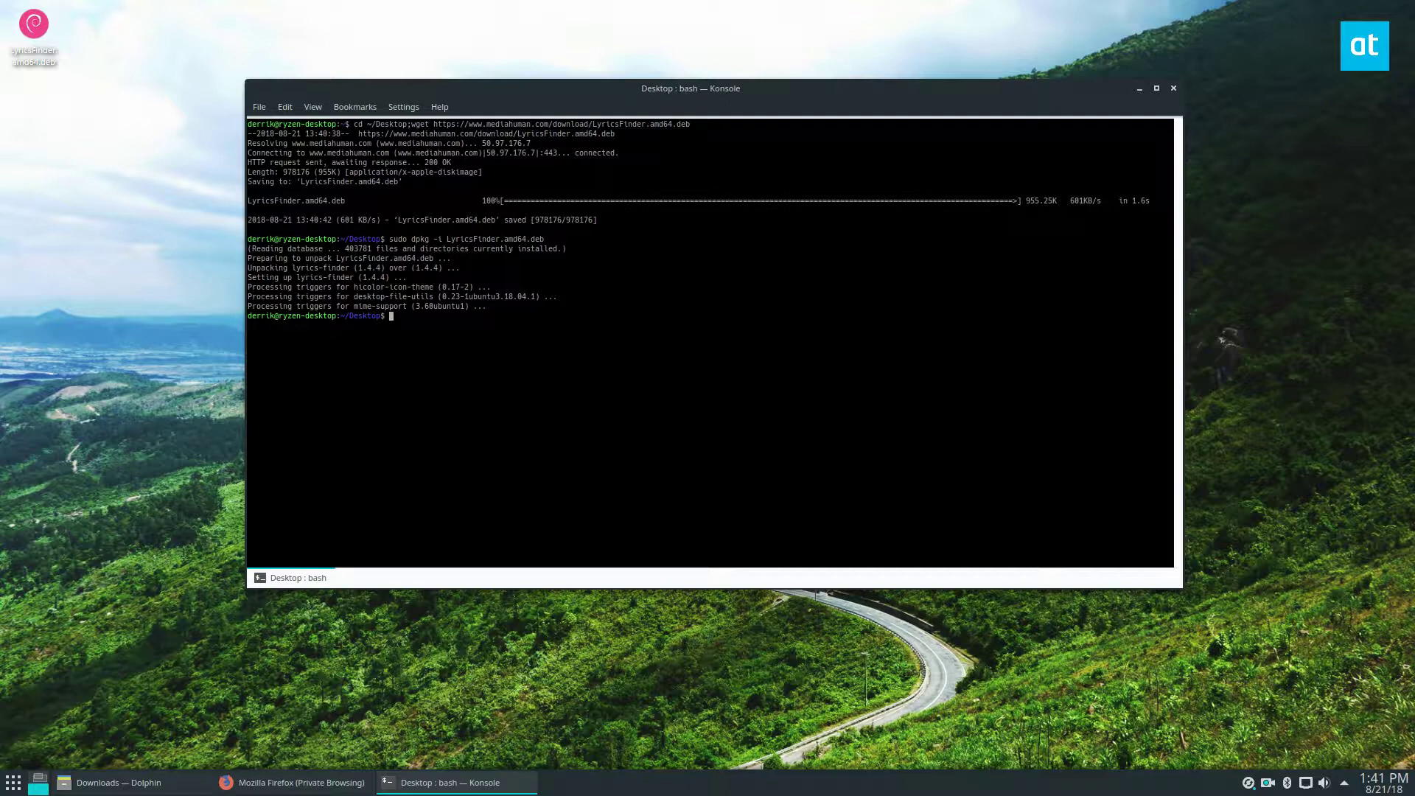
{"action": "type", "text": "sudo apt install -f"}
{"action": "key", "text": "Return"}
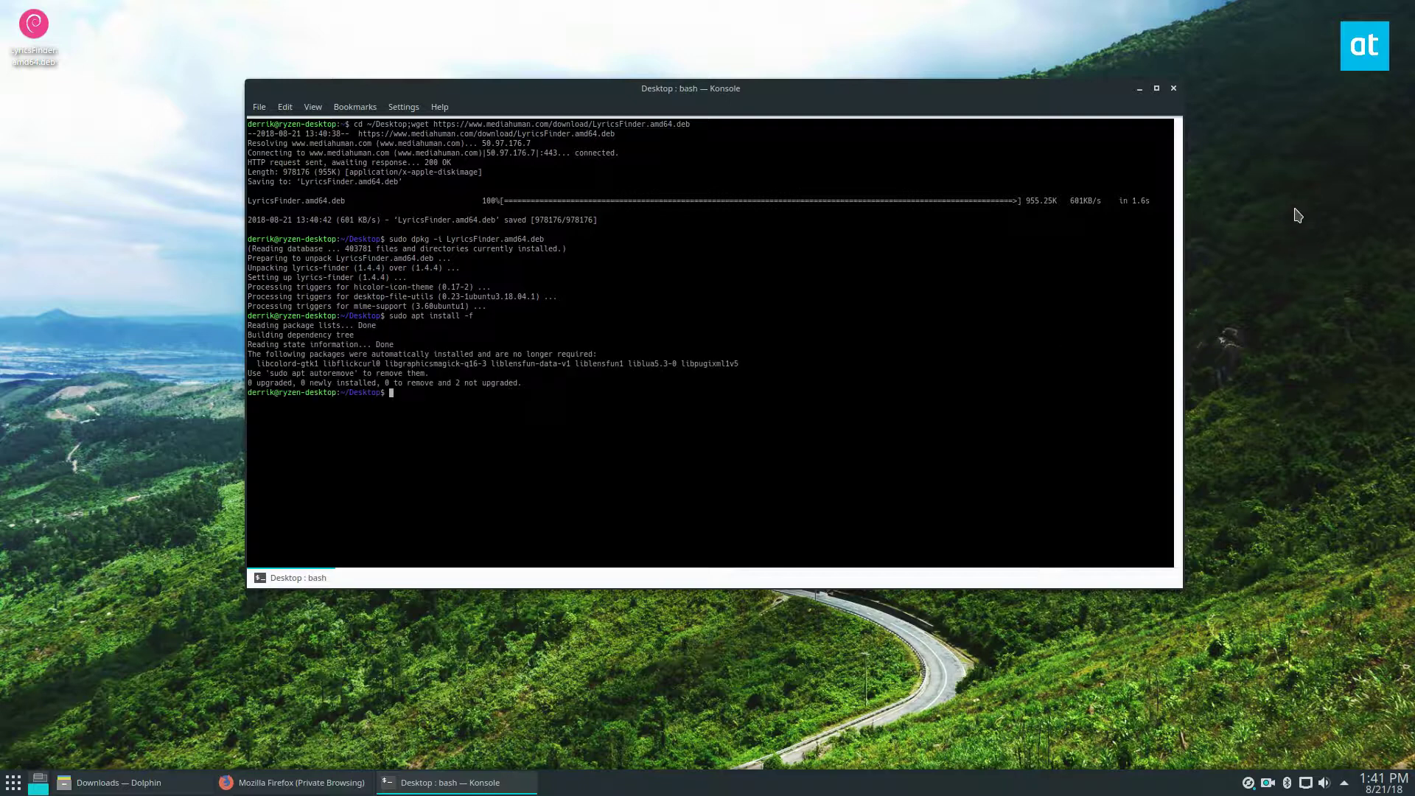
Launch Lyrics Finder from the application search and centre its window on screen.
{"action": "left_click", "coordinate": [1139, 89]}
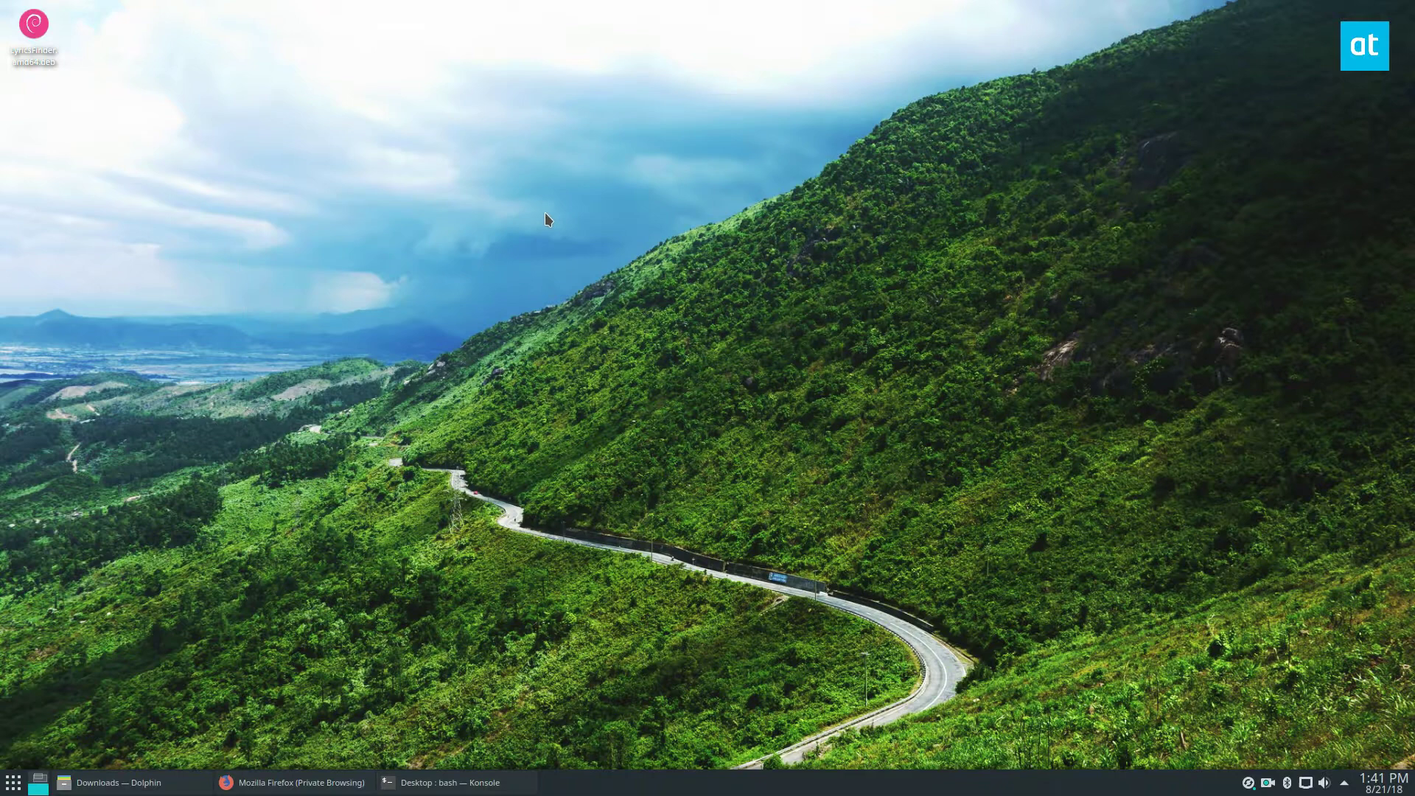
{"action": "key", "text": "super"}
{"action": "type", "text": "lyrics"}
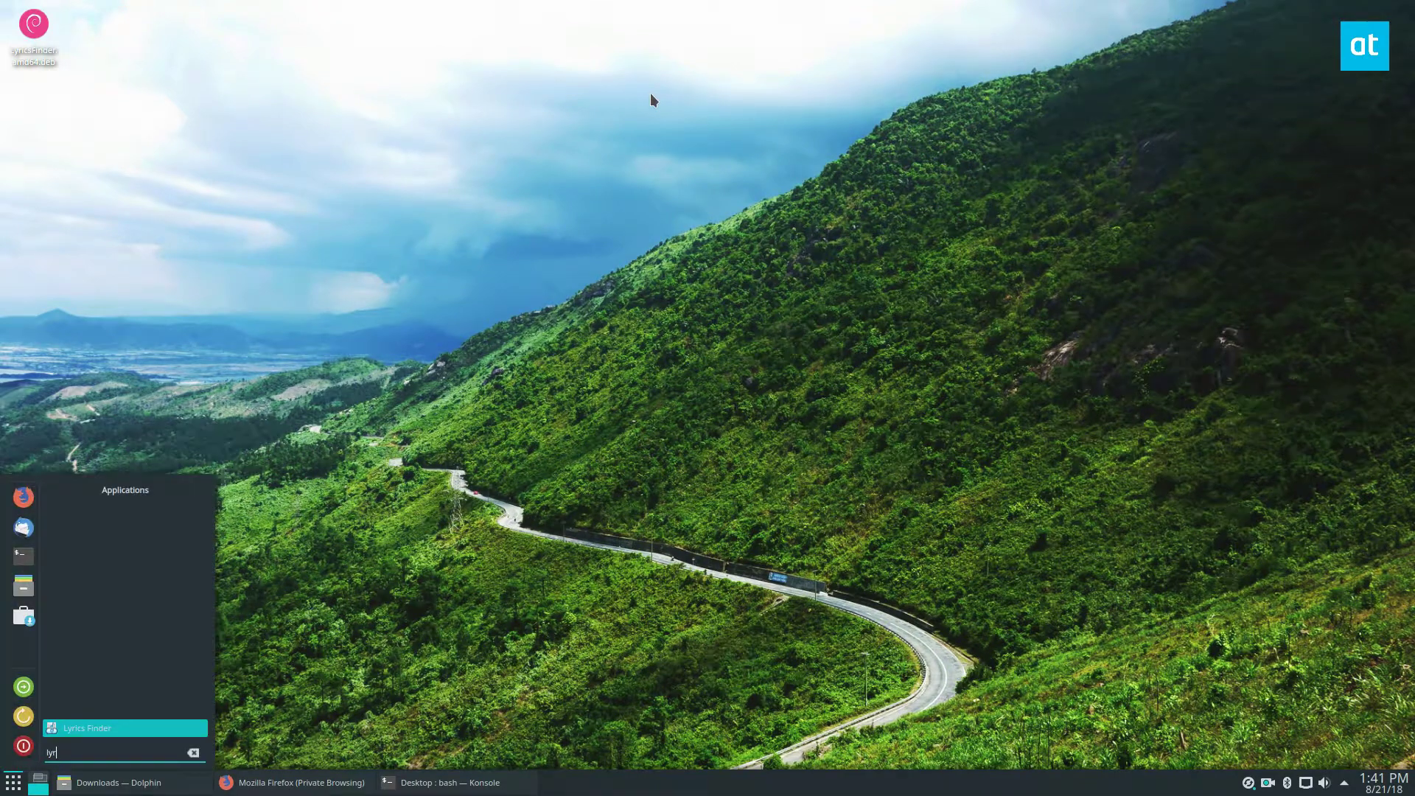
{"action": "key", "text": "Return"}
{"action": "left_click_drag", "start_coordinate": [486, 80], "coordinate": [723, 179]}
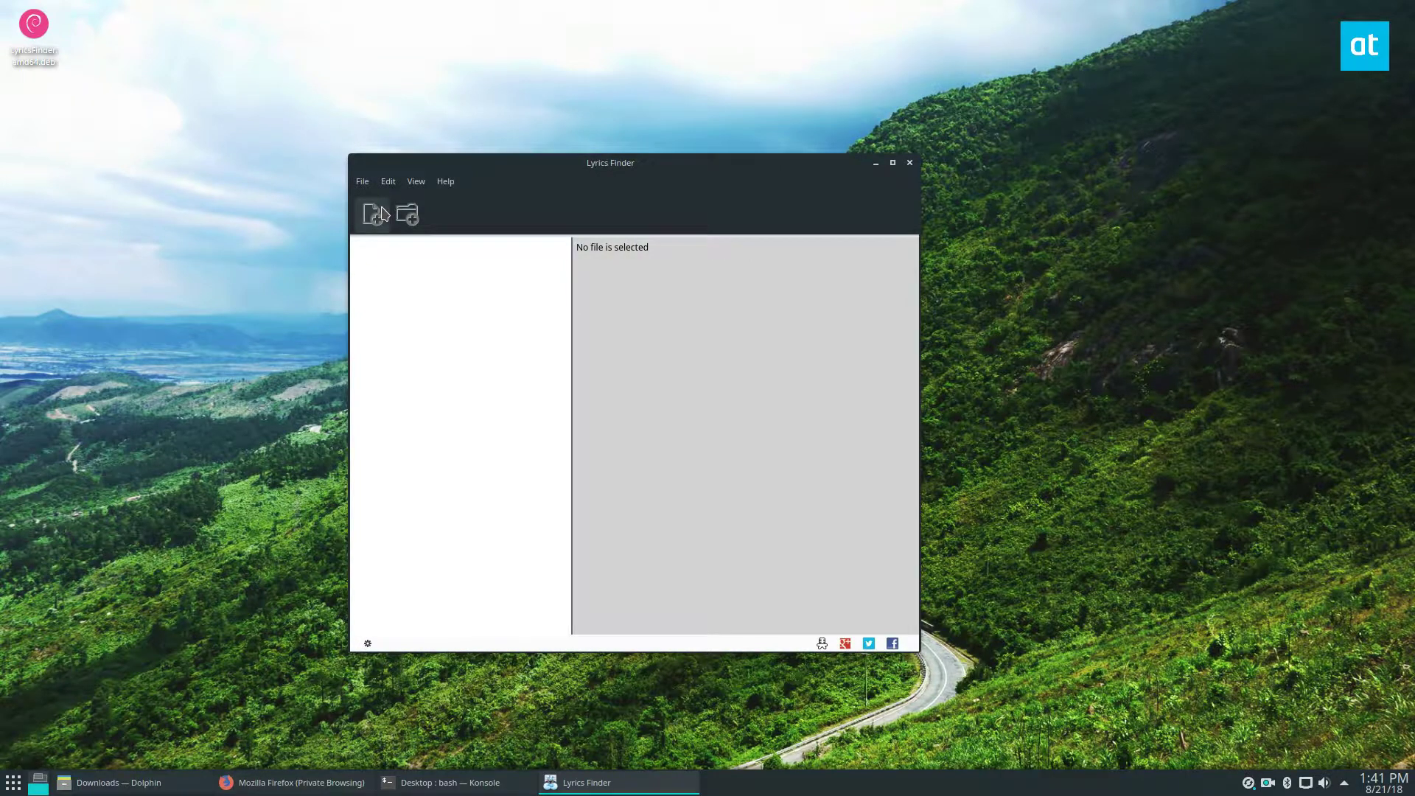
Add 11 Viginti Tres.mp3 from Tool's 10,000 Days album folder to the file list.
{"action": "left_click", "coordinate": [361, 181]}
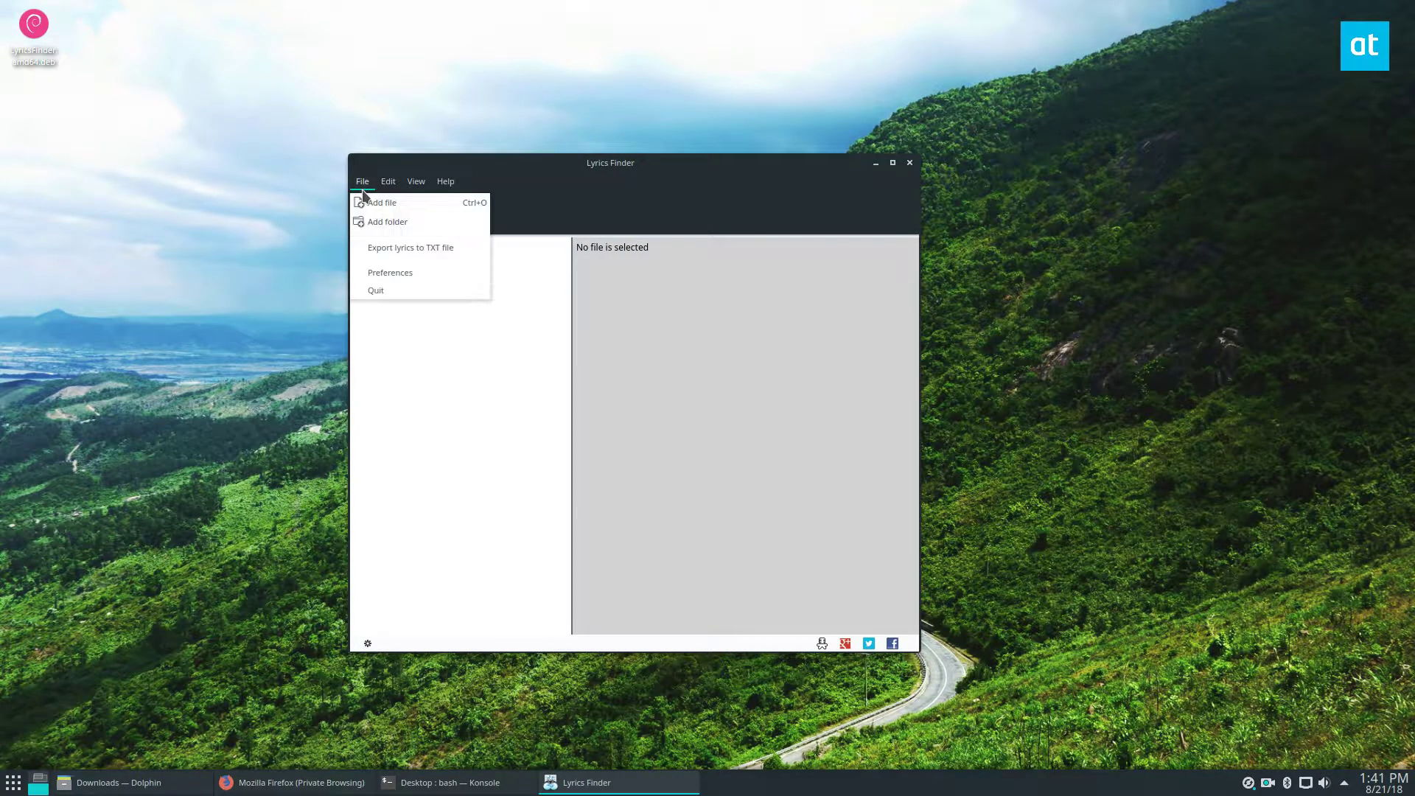
{"action": "left_click", "coordinate": [626, 230]}
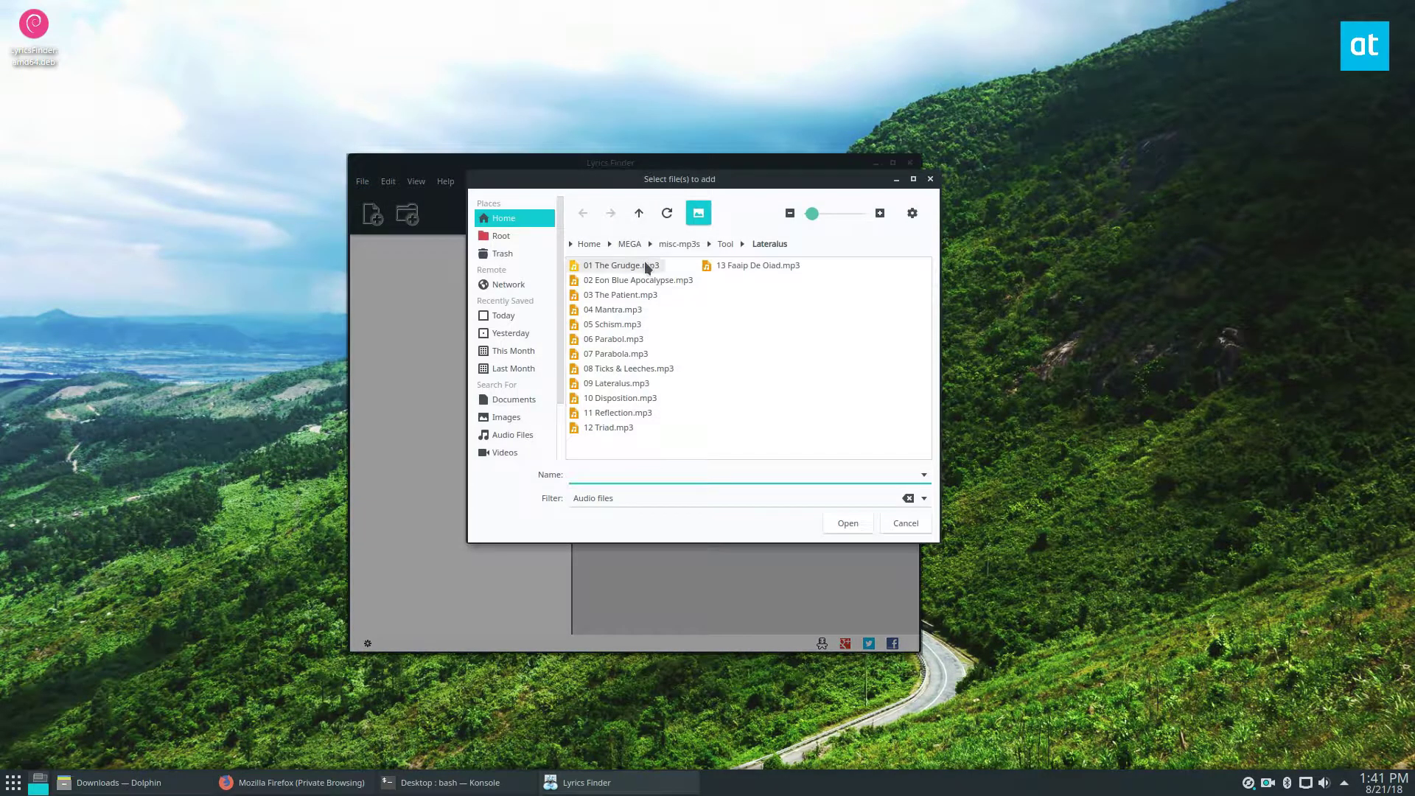
{"action": "left_click", "coordinate": [725, 244]}
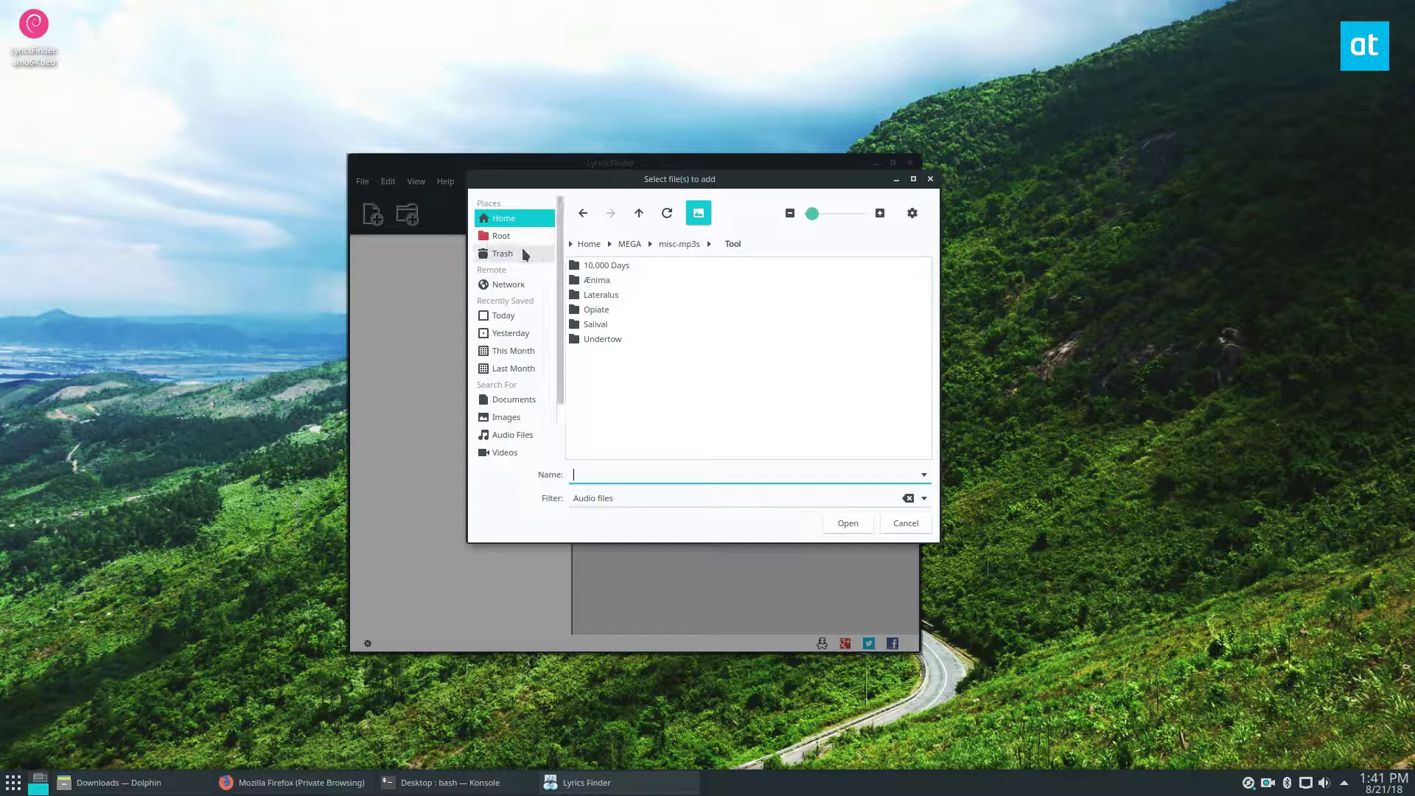
{"action": "left_click", "coordinate": [599, 339]}
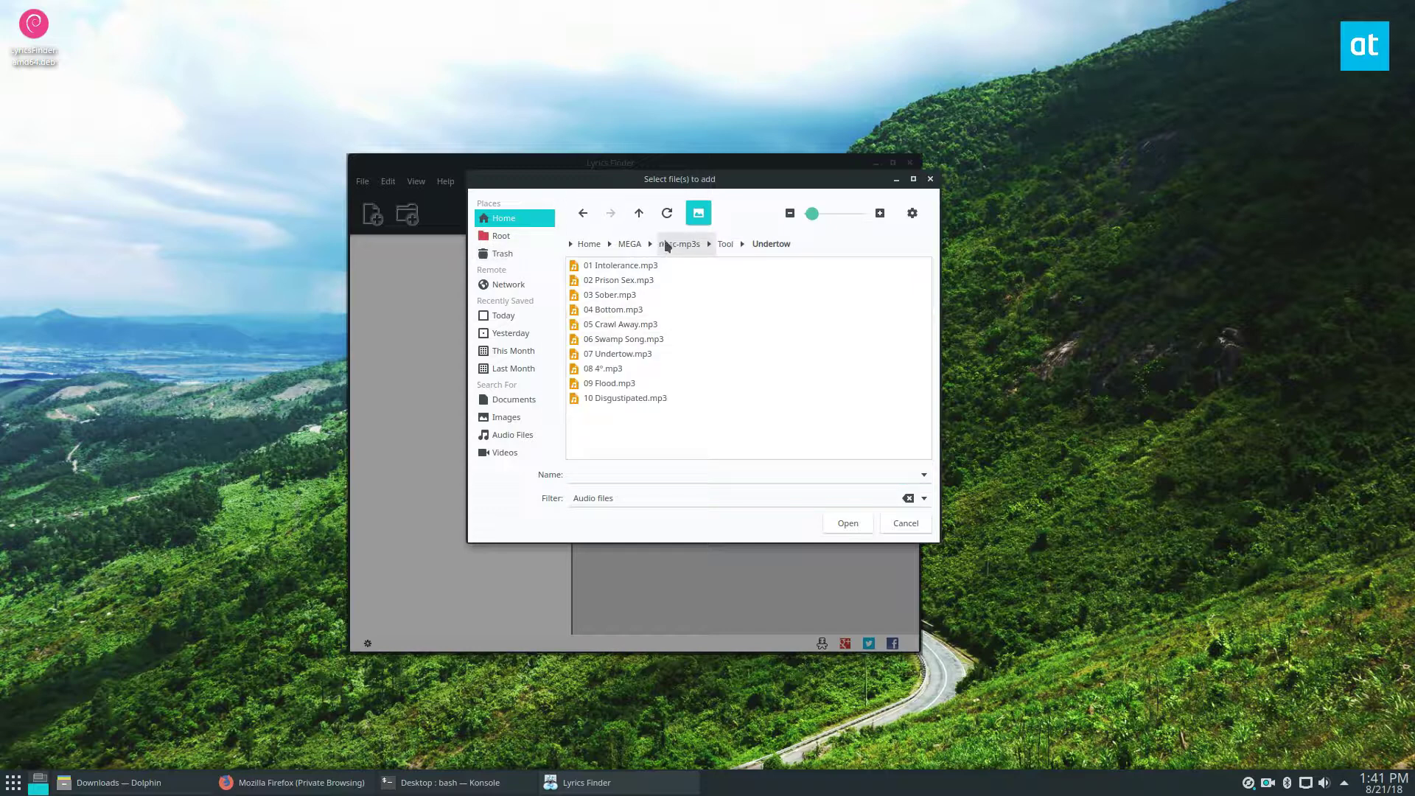
{"action": "left_click", "coordinate": [639, 213]}
{"action": "double_click", "coordinate": [612, 266]}
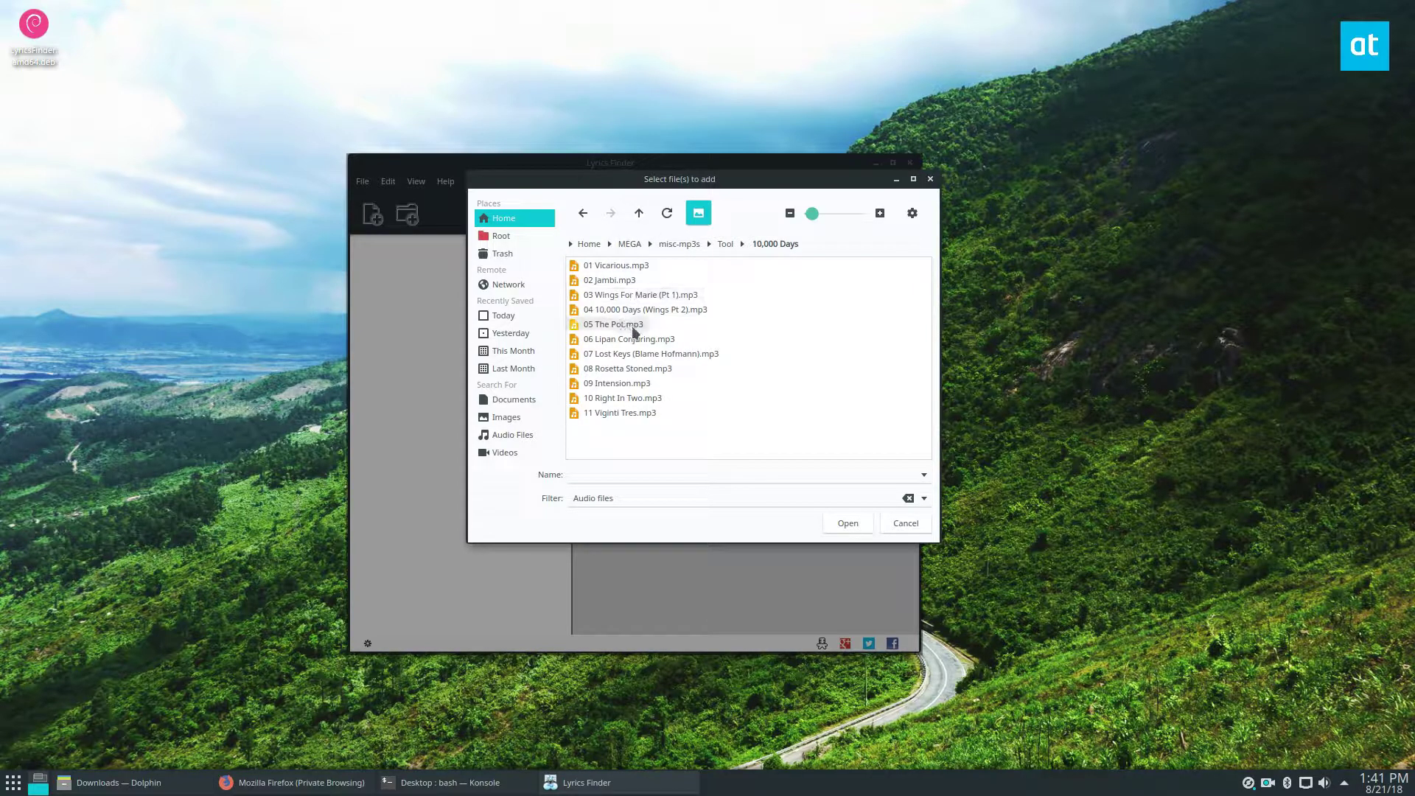
{"action": "double_click", "coordinate": [619, 413]}
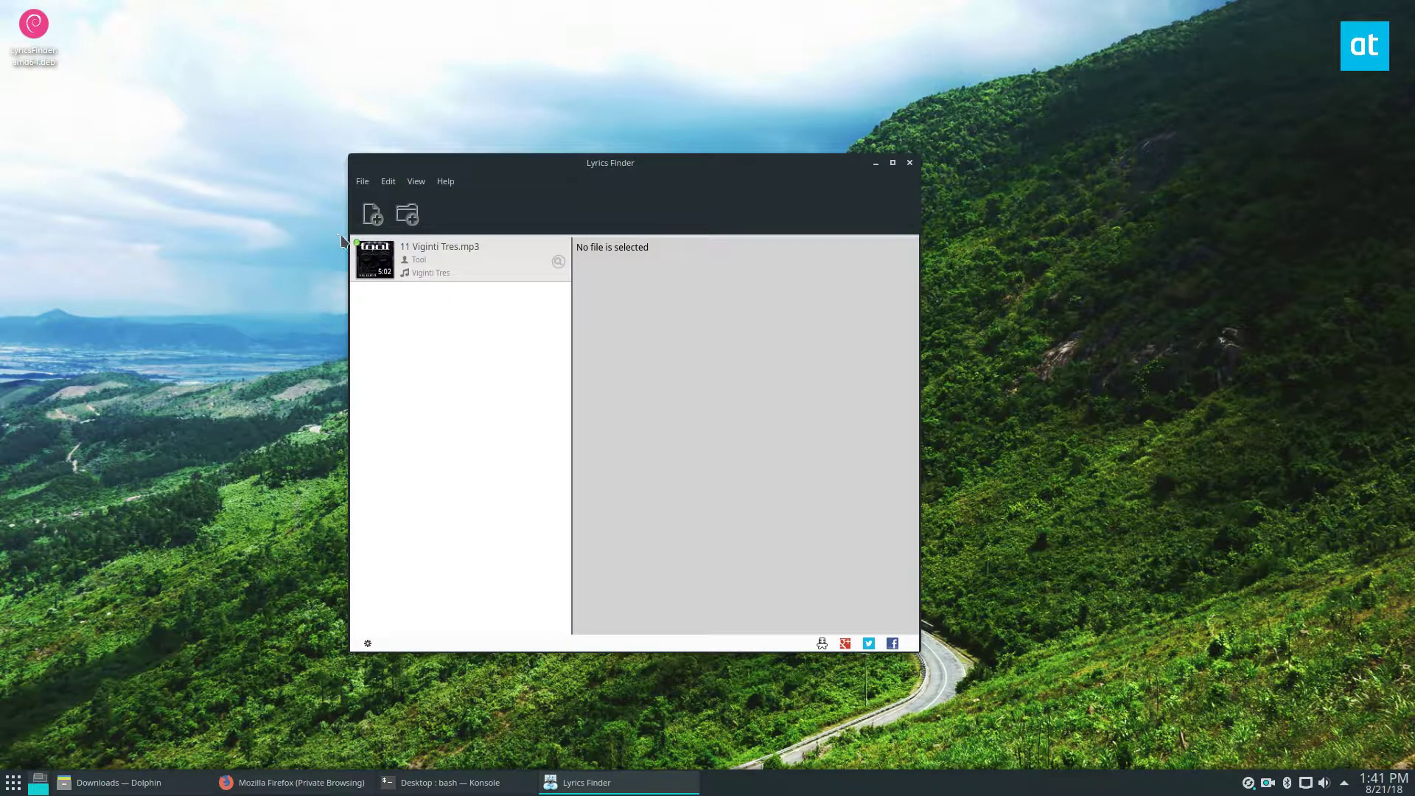
Show the Viginti Tres lyrics with English translation and start playing the track.
{"action": "left_click", "coordinate": [462, 267]}
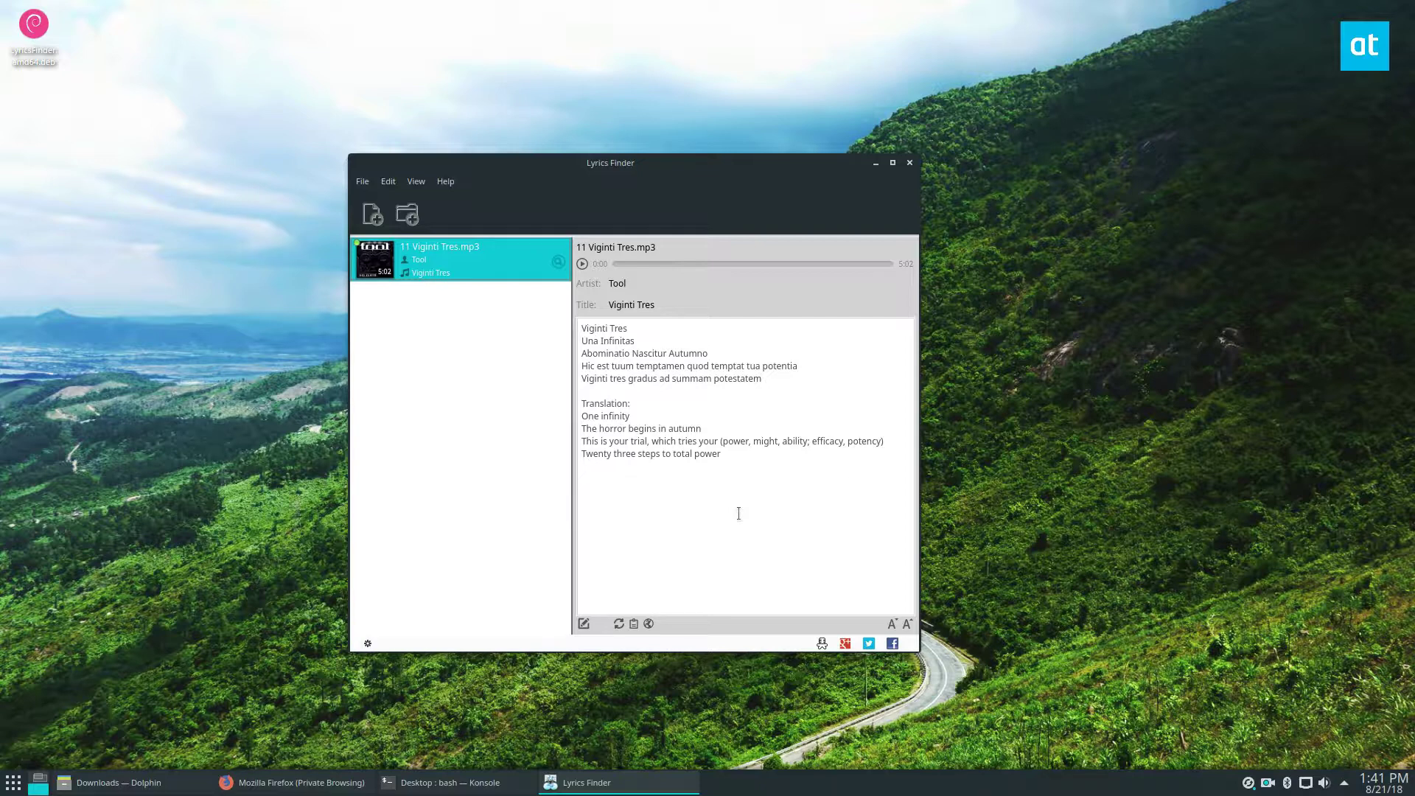
{"action": "left_click", "coordinate": [581, 264]}
{"action": "right_click", "coordinate": [451, 259]}
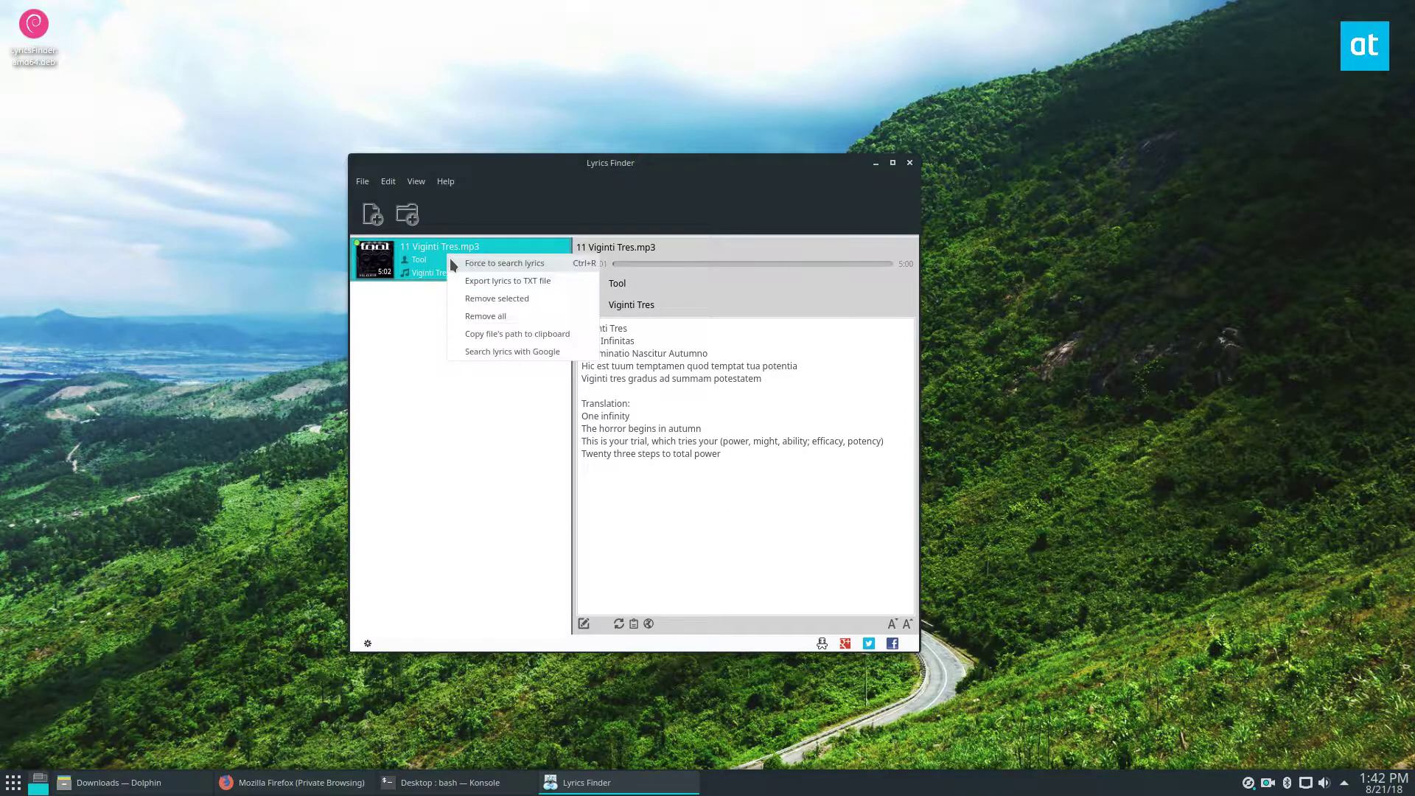
{"action": "key", "text": "Escape"}
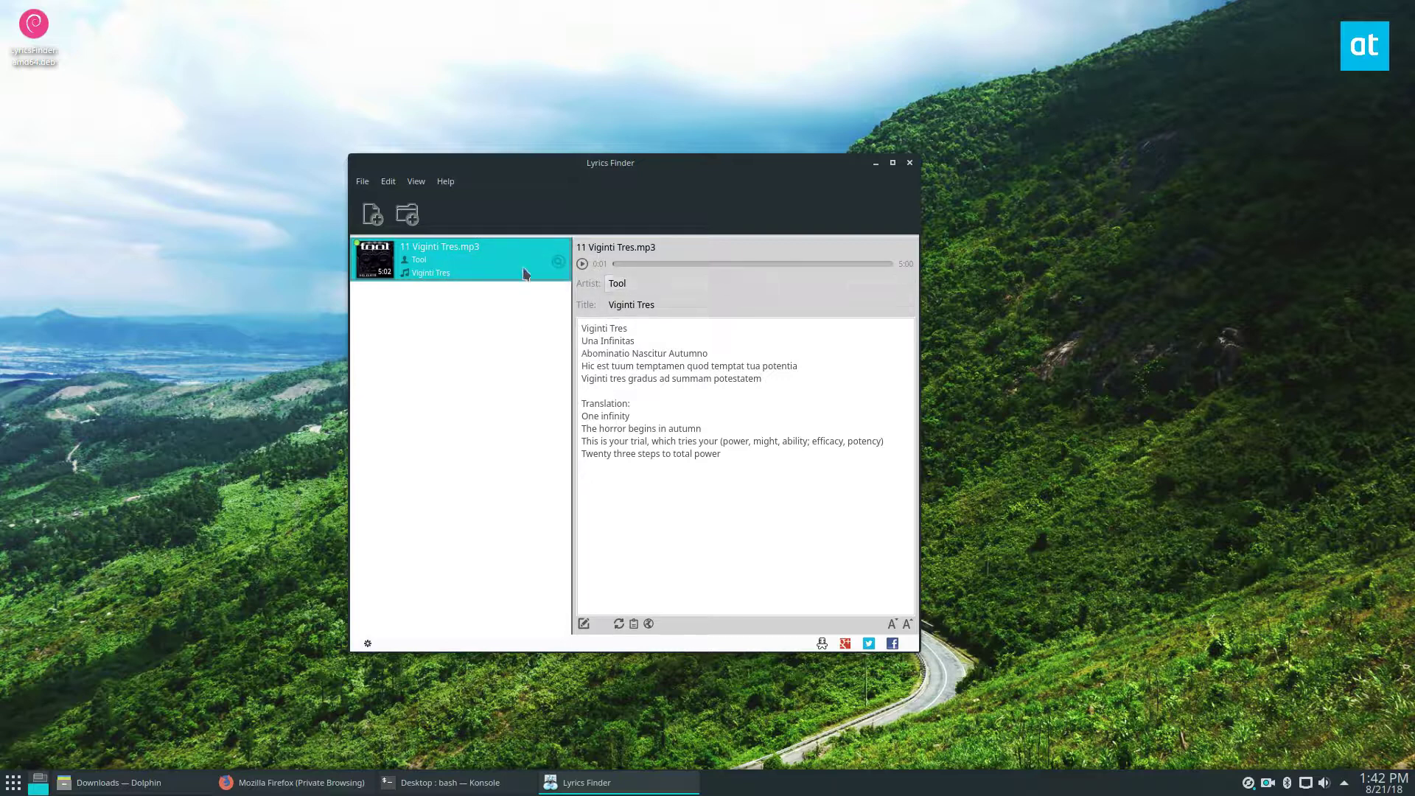
Try reaching MEGA/misc-mp3s/Tool/10,000 Days by typing the path in the file manager's location bar.
{"action": "left_click", "coordinate": [147, 782]}
{"action": "key", "text": "ctrl+l"}
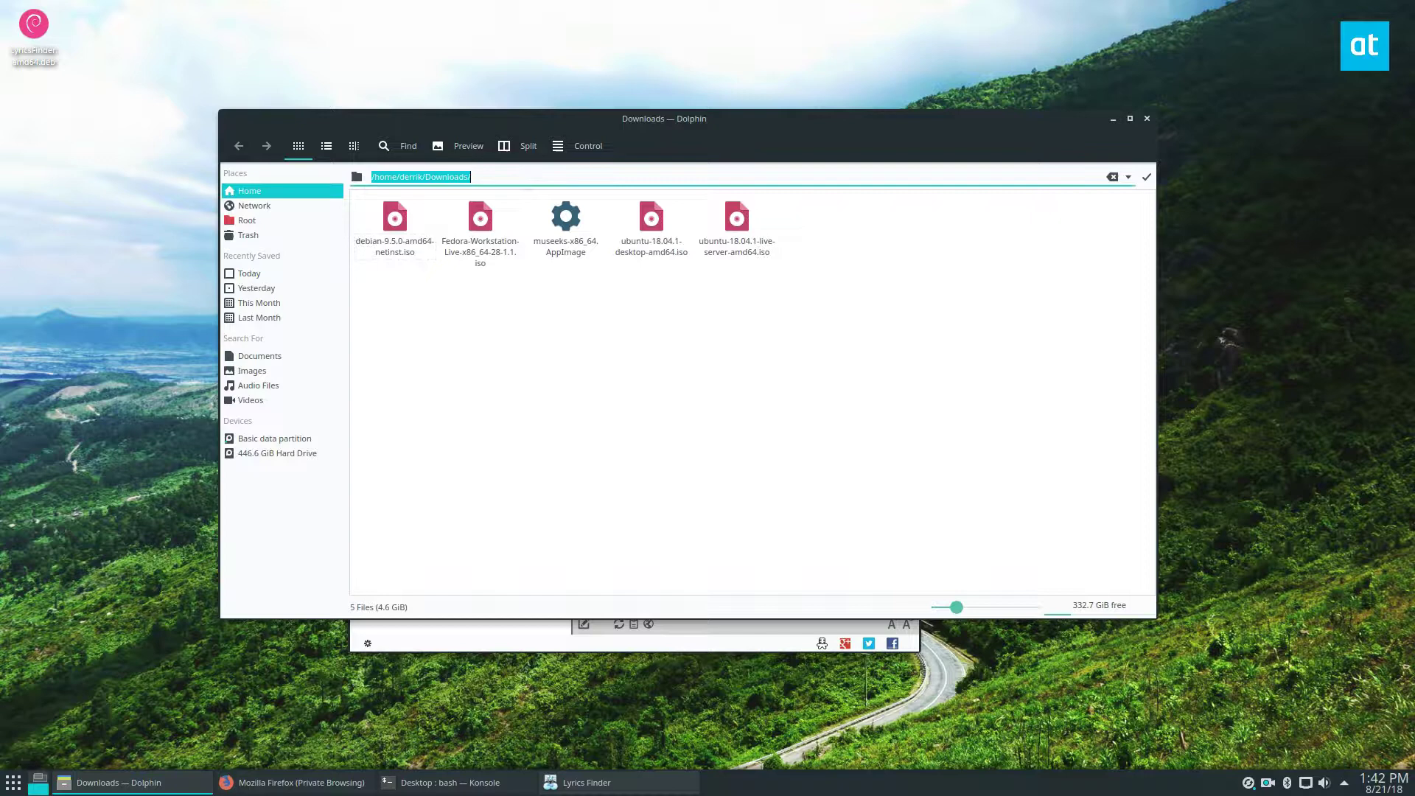
{"action": "type", "text": "MEGA/mis"}
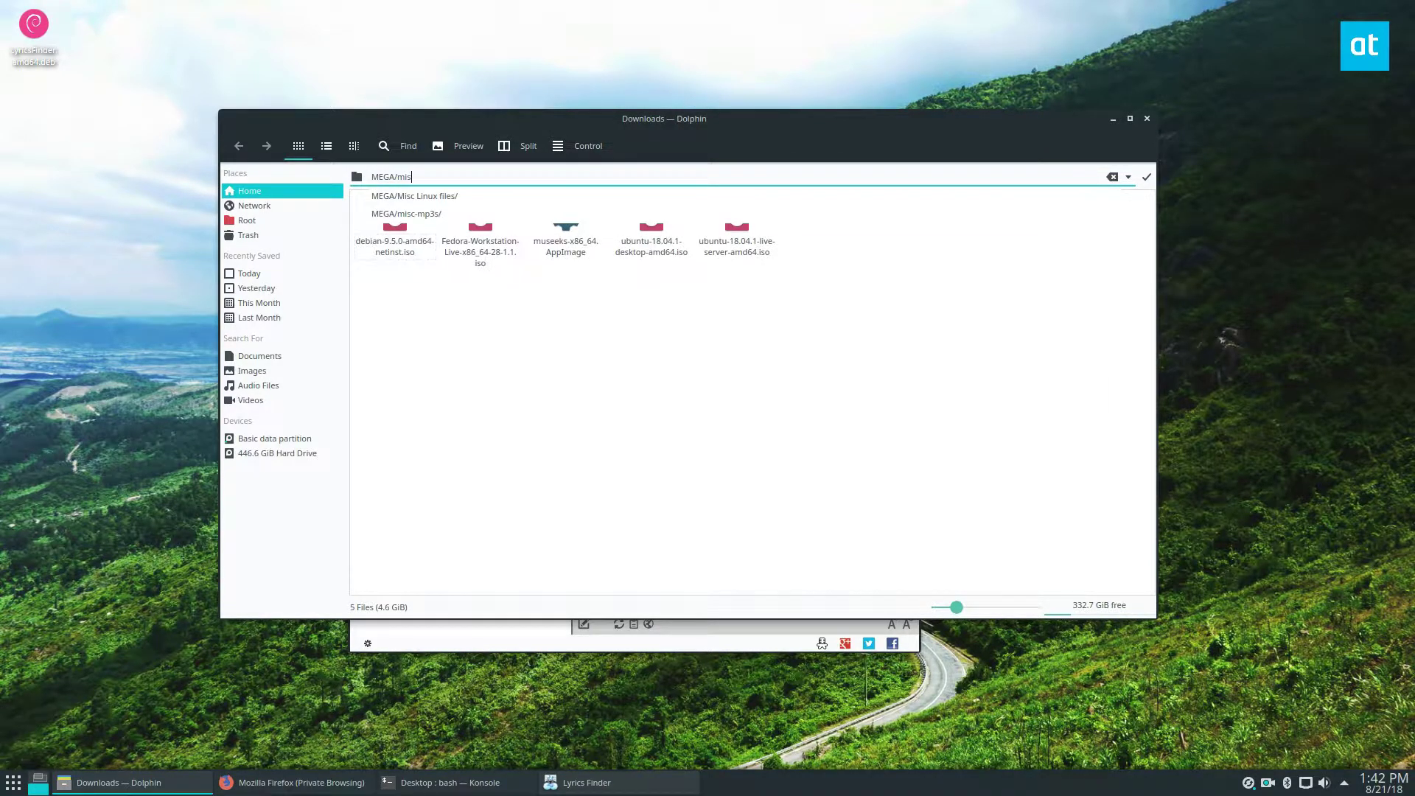
{"action": "key", "text": "Down"}
{"action": "key", "text": "Down"}
{"action": "type", "text": "t"}
{"action": "key", "text": "Down"}
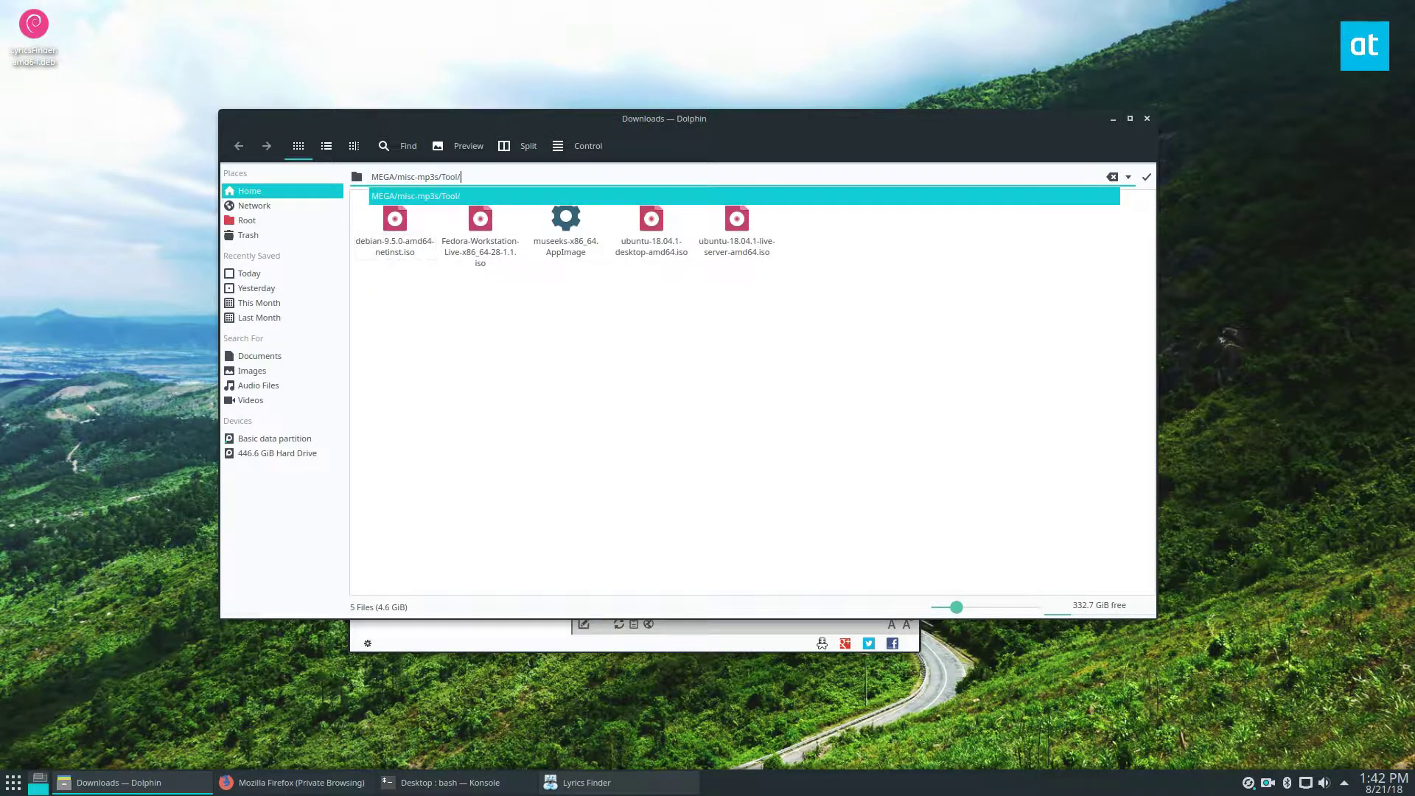
{"action": "key", "text": "Down"}
{"action": "key", "text": "Return"}
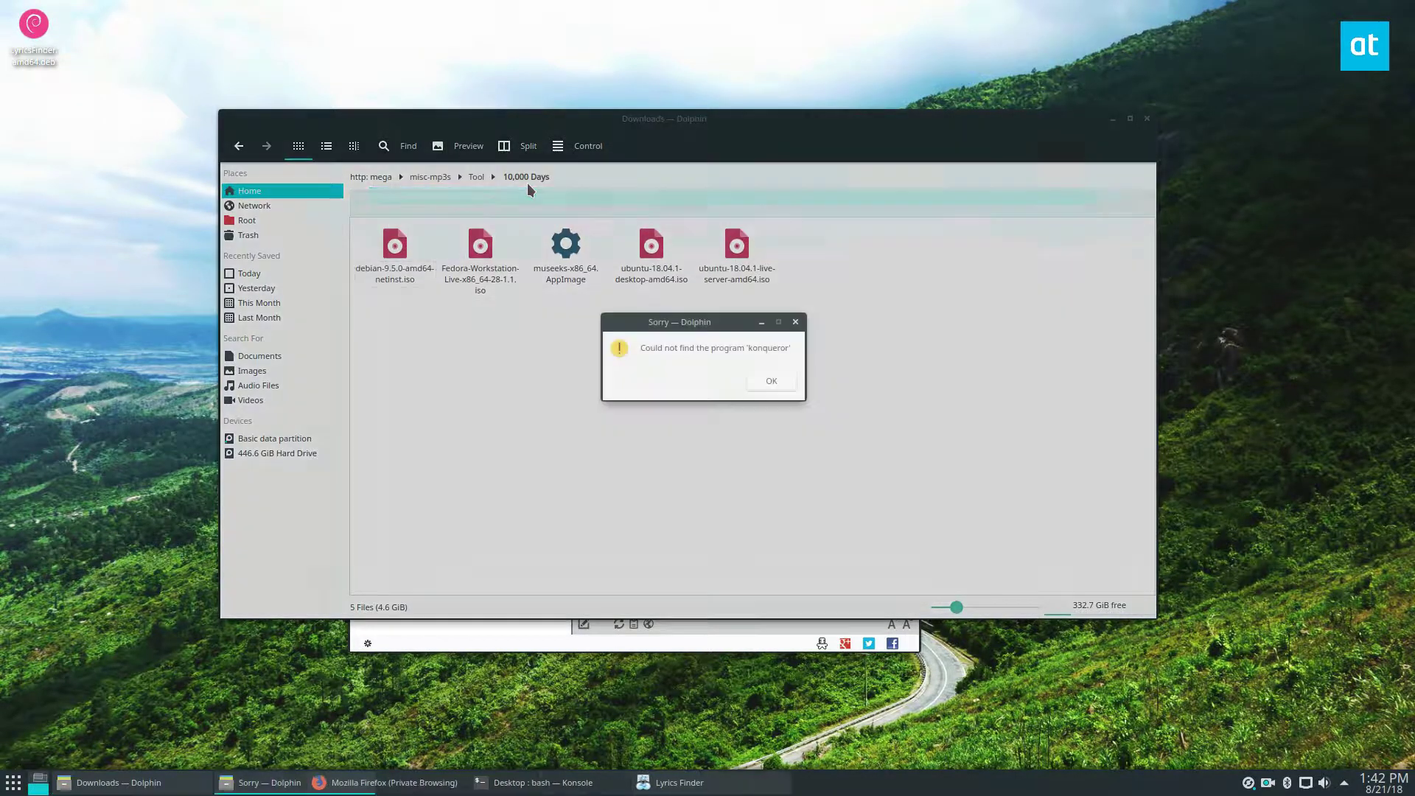
{"action": "left_click", "coordinate": [771, 381]}
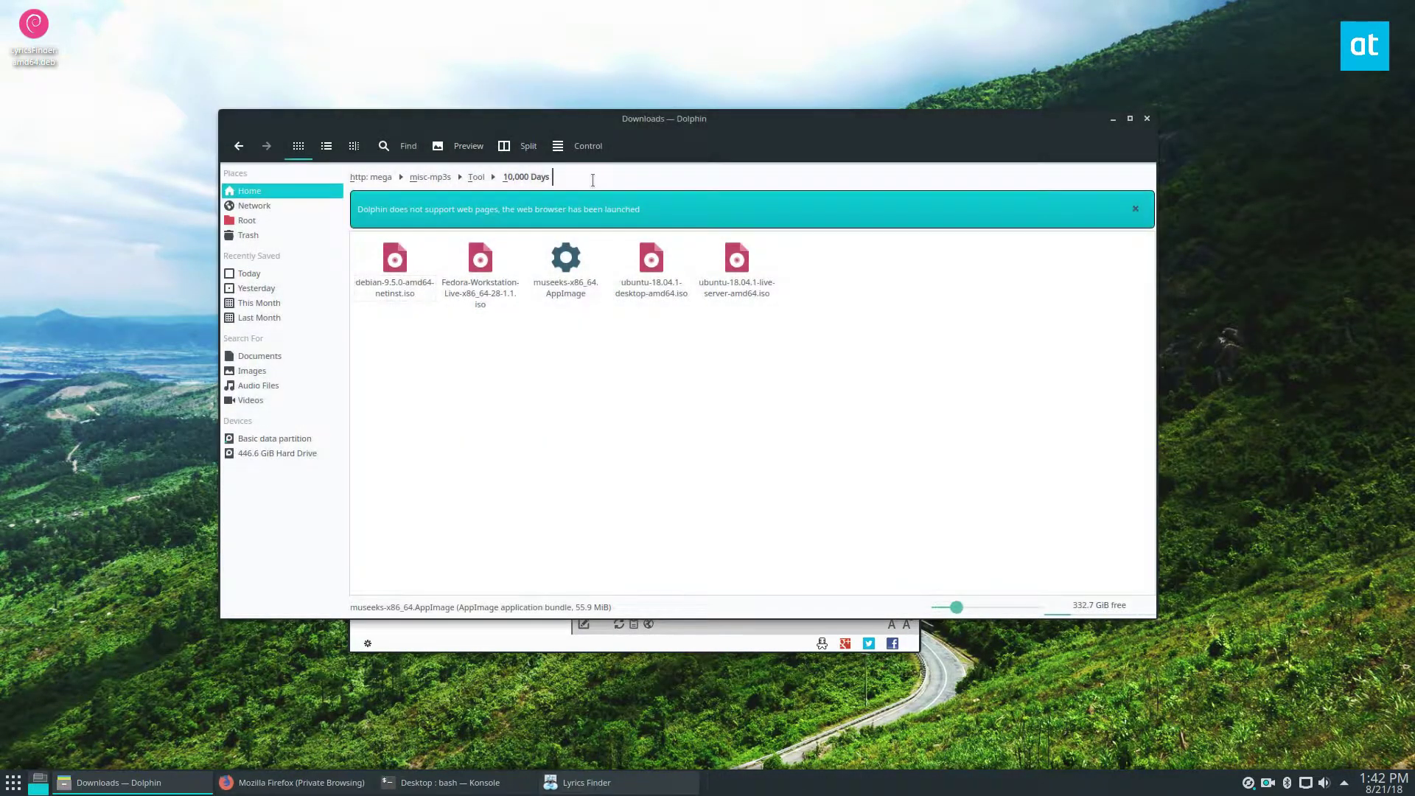
{"action": "left_click", "coordinate": [589, 178]}
{"action": "key", "text": "Escape"}
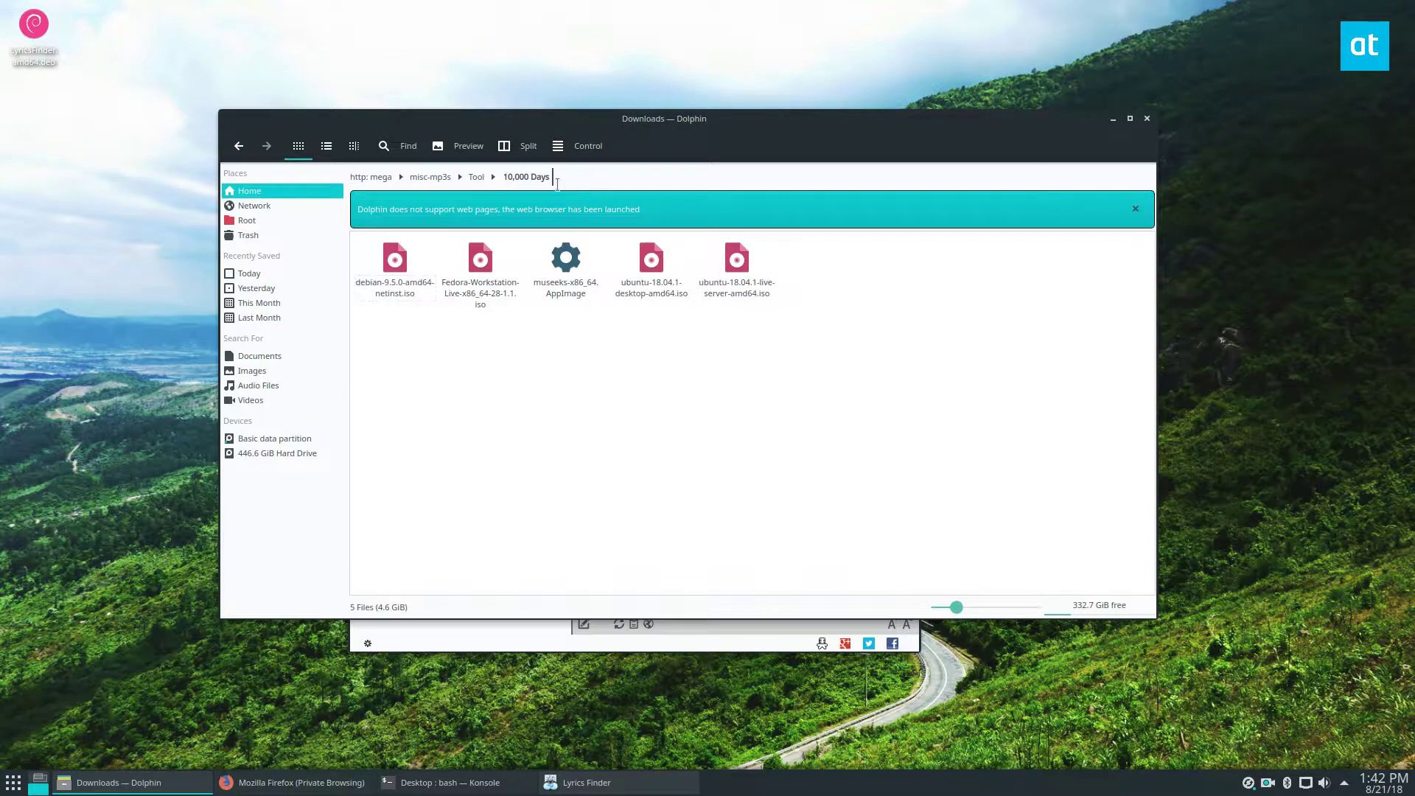
Browse Home > MEGA > misc-mp3s > Tool > 10,000 Days in Dolphin.
{"action": "left_click", "coordinate": [247, 193]}
{"action": "left_click", "coordinate": [1106, 217]}
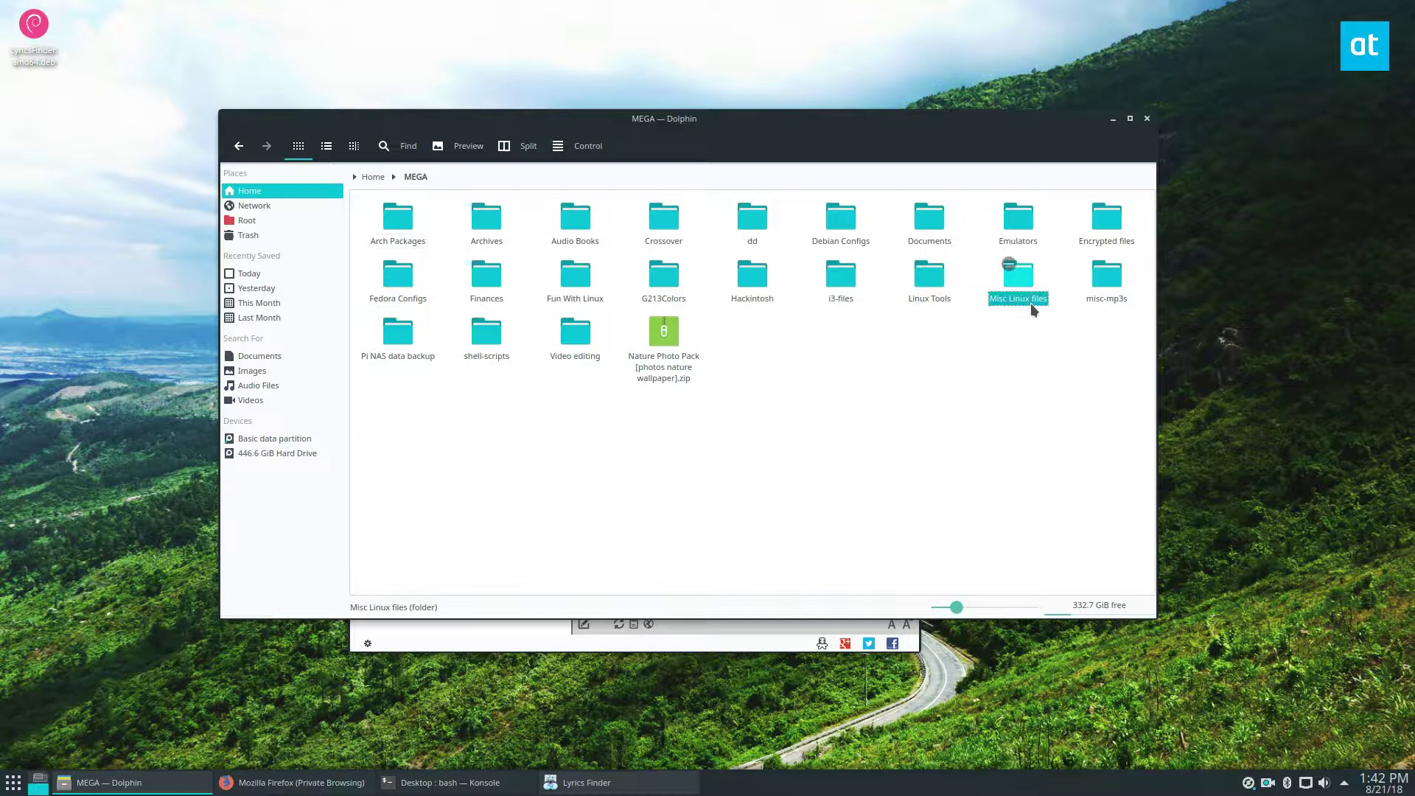
{"action": "left_click", "coordinate": [1010, 293]}
{"action": "key", "text": "alt+Left"}
{"action": "left_click", "coordinate": [1095, 295]}
{"action": "left_click", "coordinate": [400, 220]}
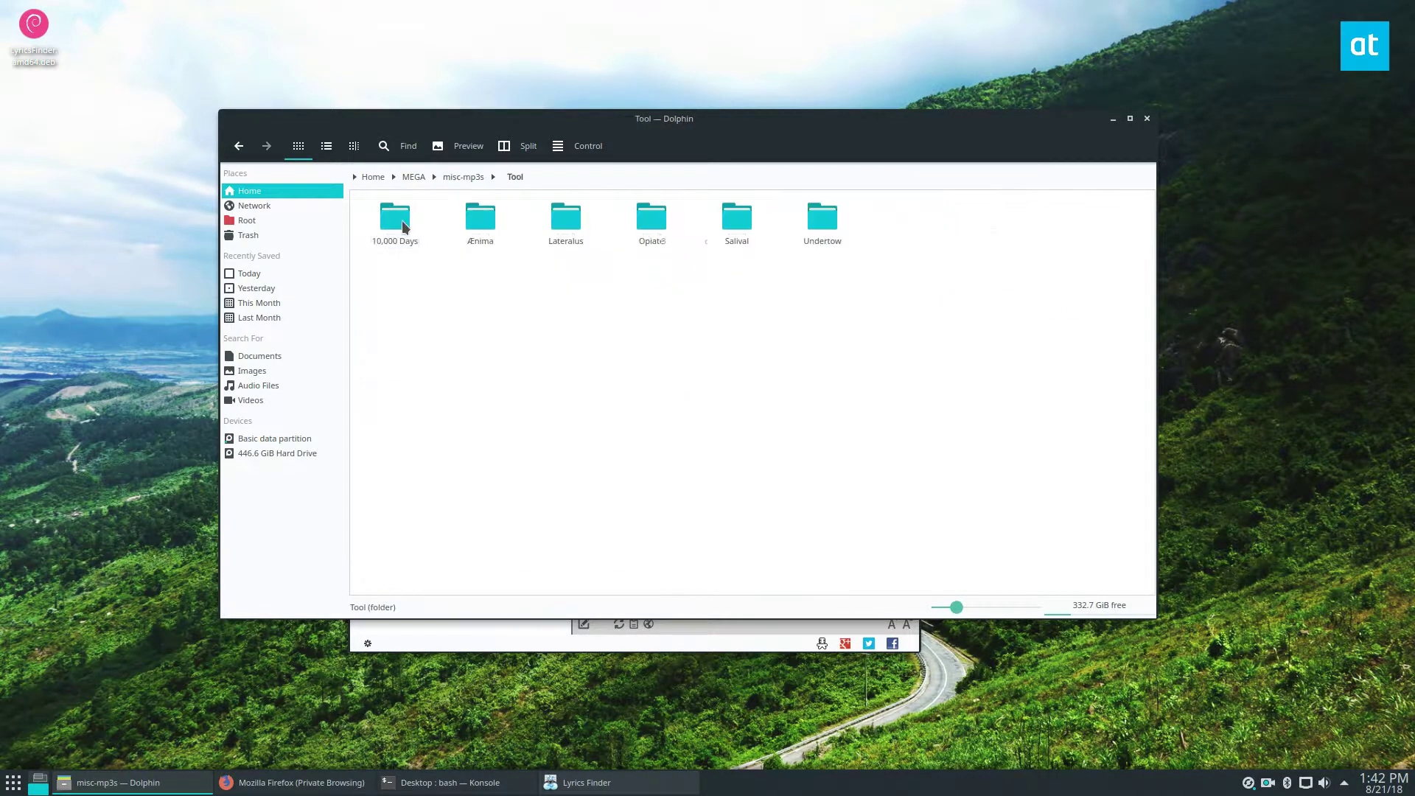
{"action": "left_click", "coordinate": [393, 235]}
Open 11 Viginti Tres.txt in Kate via Open With.
{"action": "right_click", "coordinate": [656, 308]}
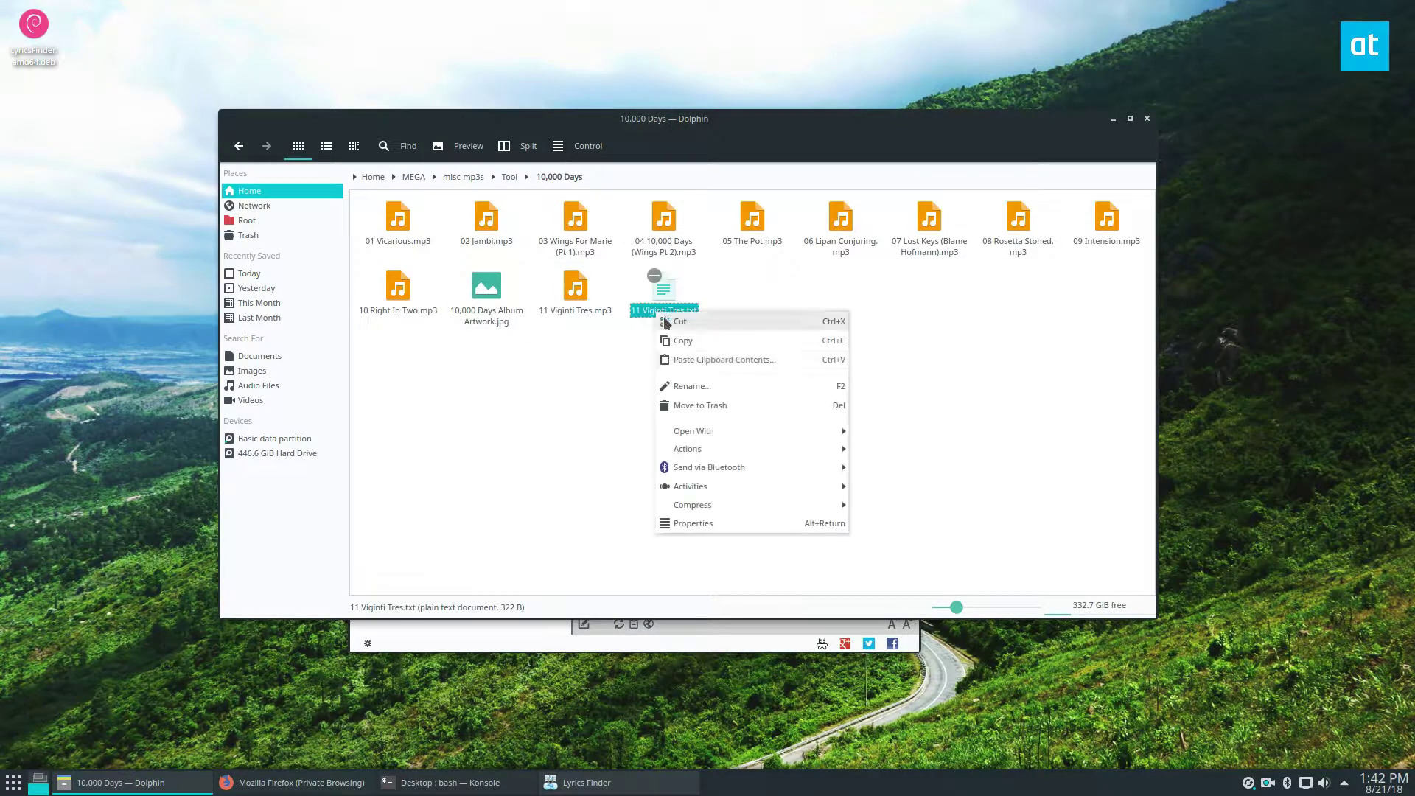
{"action": "mouse_move", "coordinate": [728, 431]}
{"action": "left_click", "coordinate": [932, 436]}
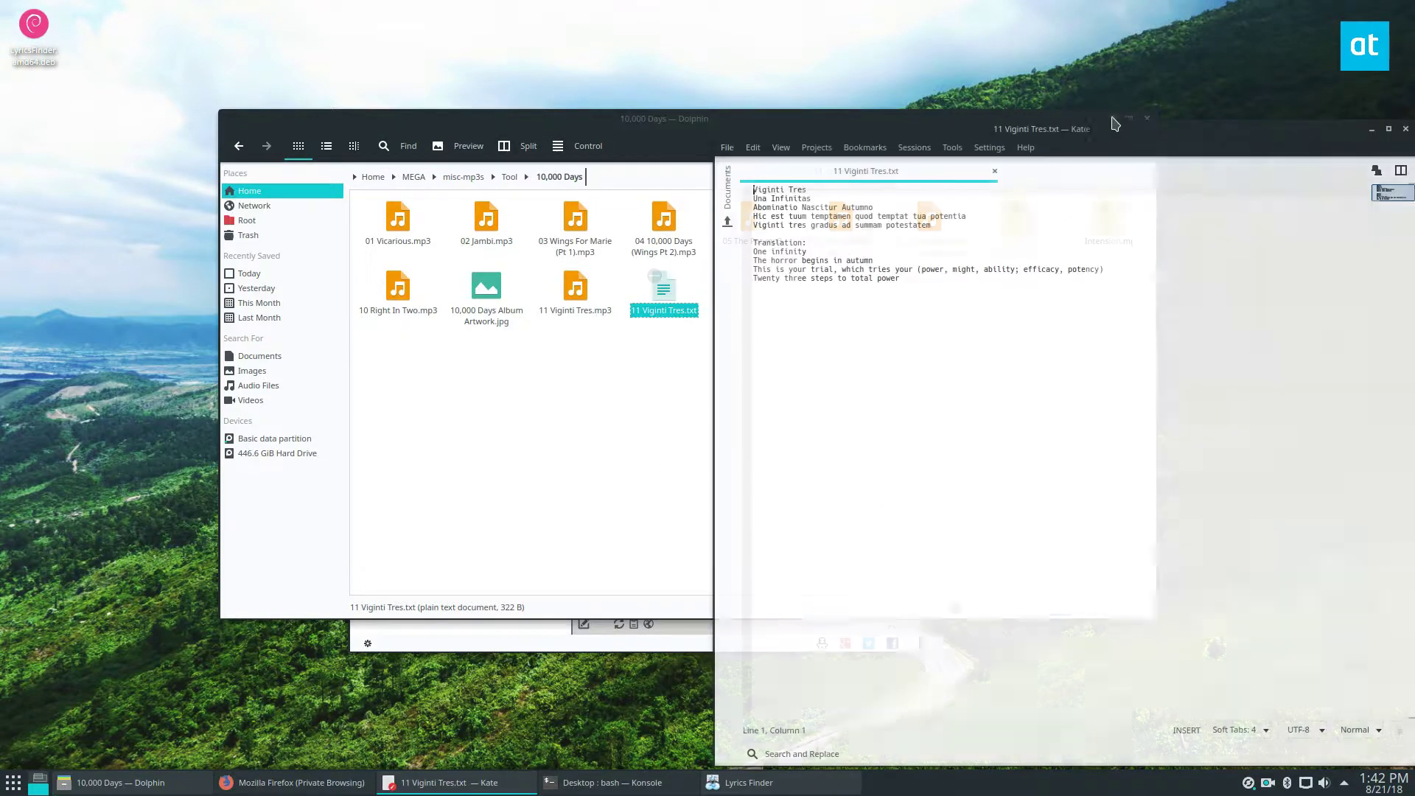
{"action": "left_click", "coordinate": [507, 118]}
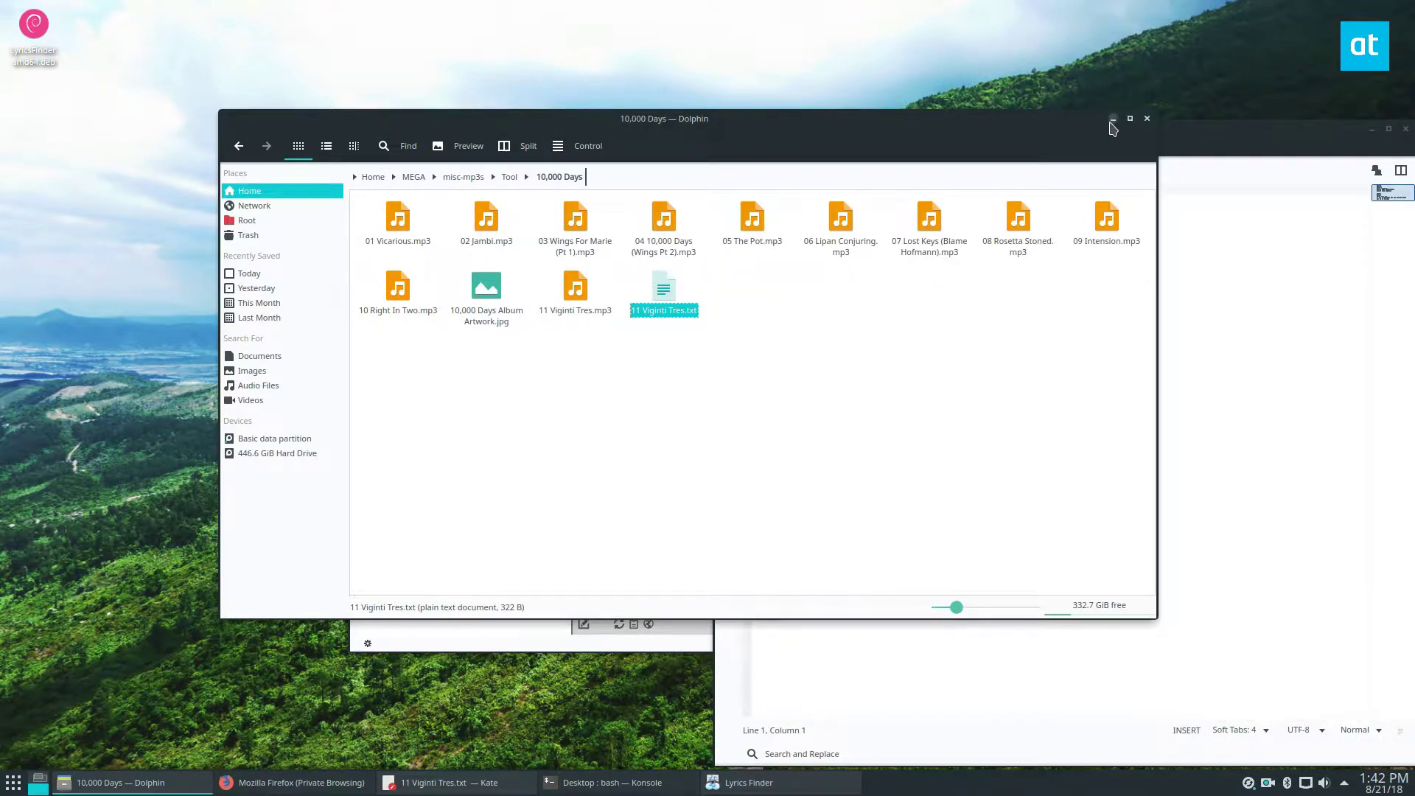
Enable 'save files list on quit' in preferences, minimize Kate, and move Lyrics Finder up-left.
{"action": "left_click", "coordinate": [1111, 118]}
{"action": "left_click", "coordinate": [362, 181]}
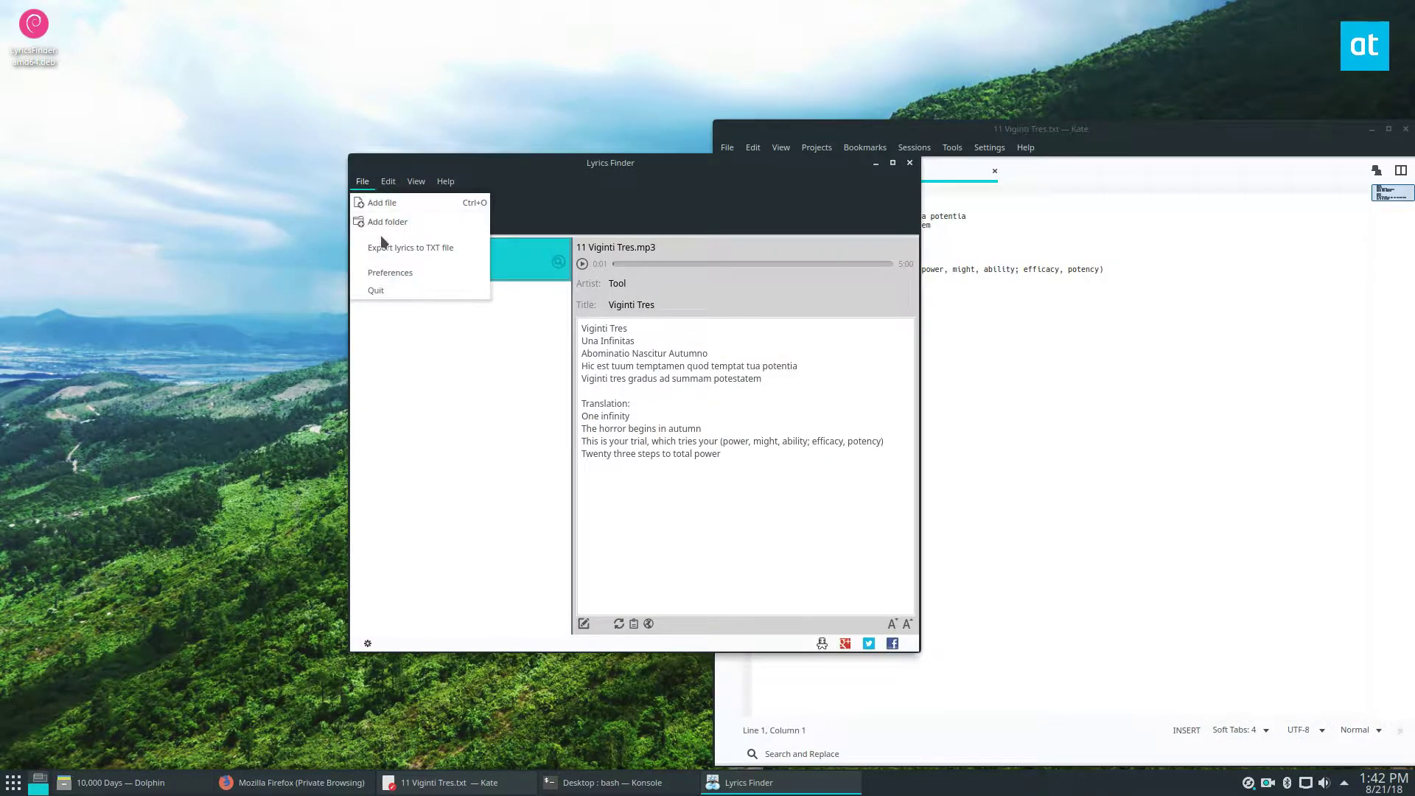
{"action": "left_click", "coordinate": [395, 272]}
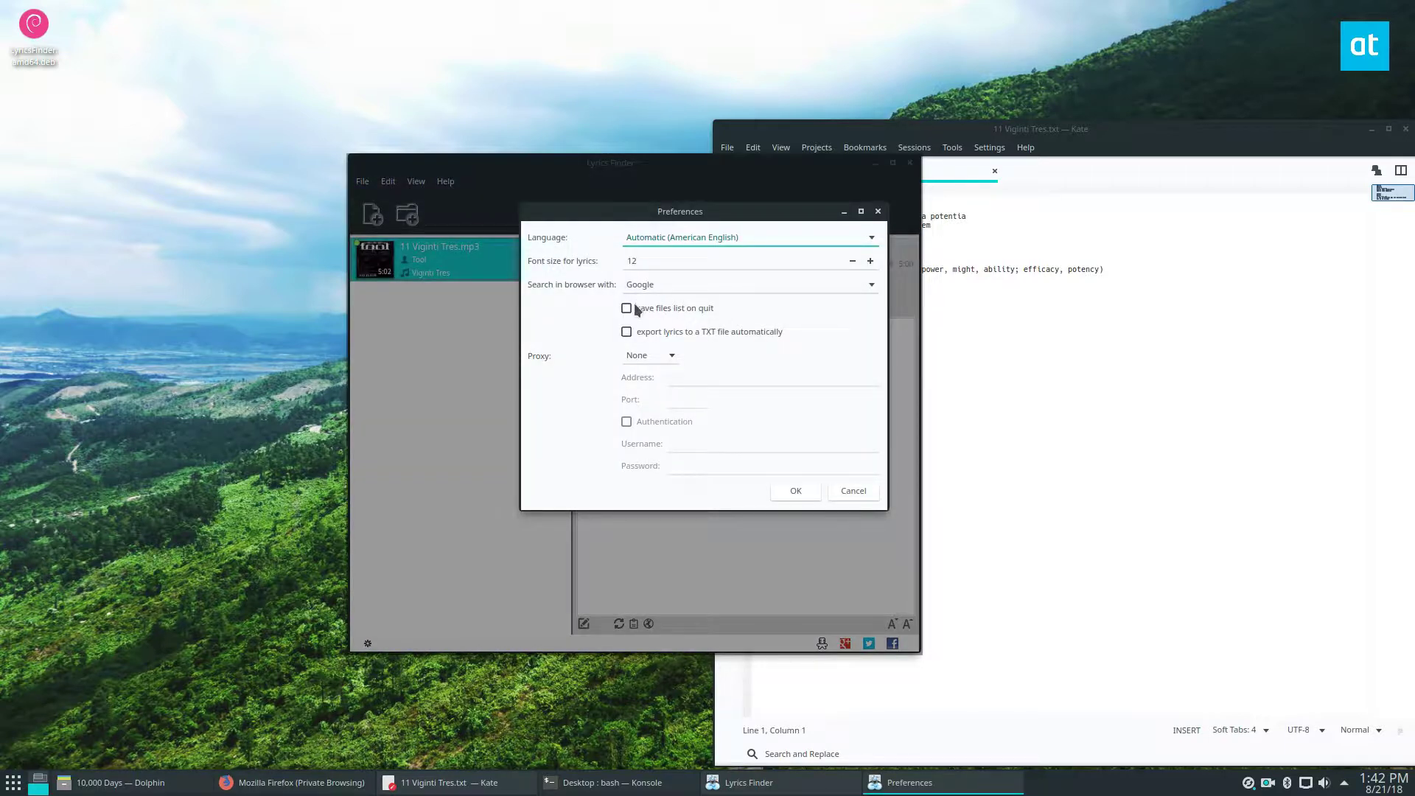
{"action": "left_click", "coordinate": [640, 308]}
{"action": "left_click", "coordinate": [812, 495]}
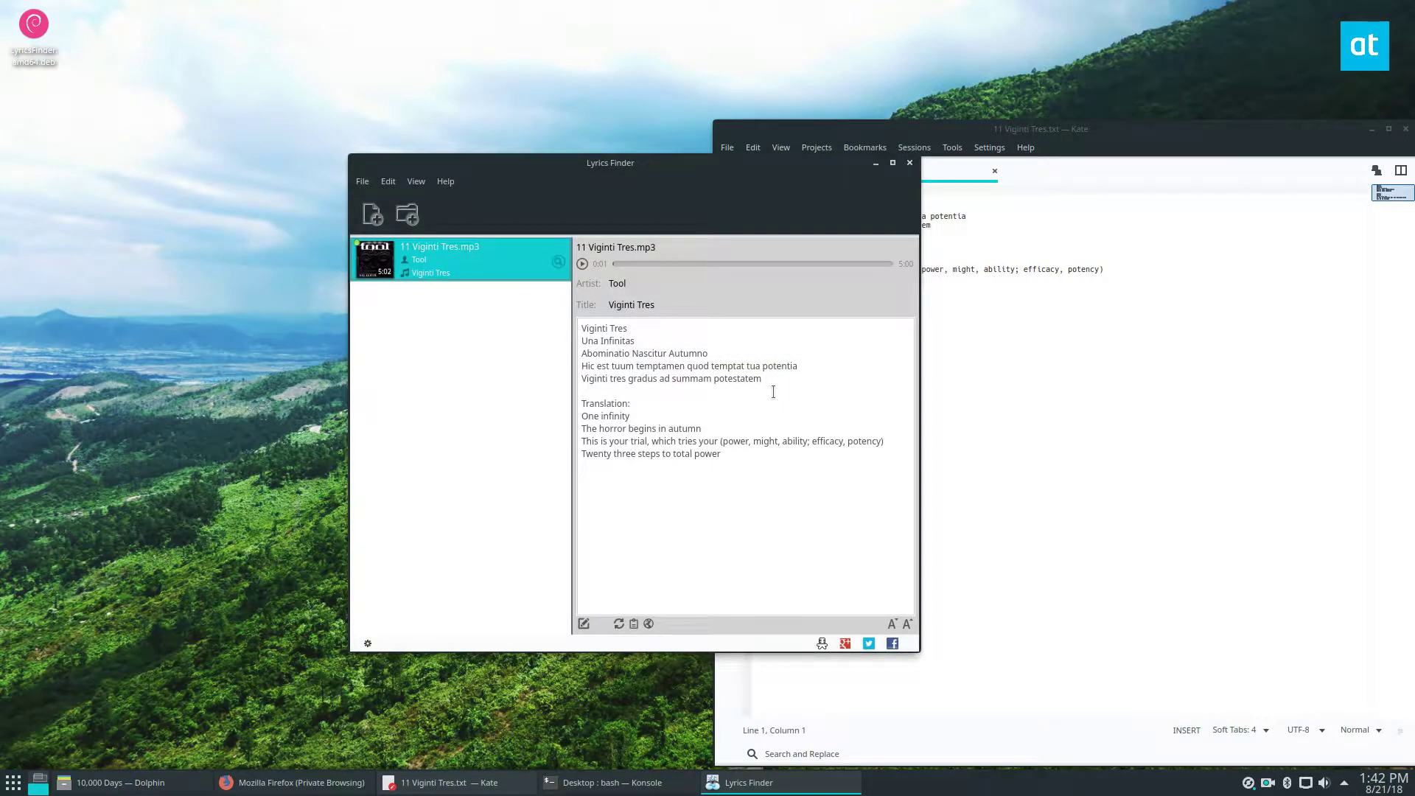
{"action": "left_click", "coordinate": [1372, 129]}
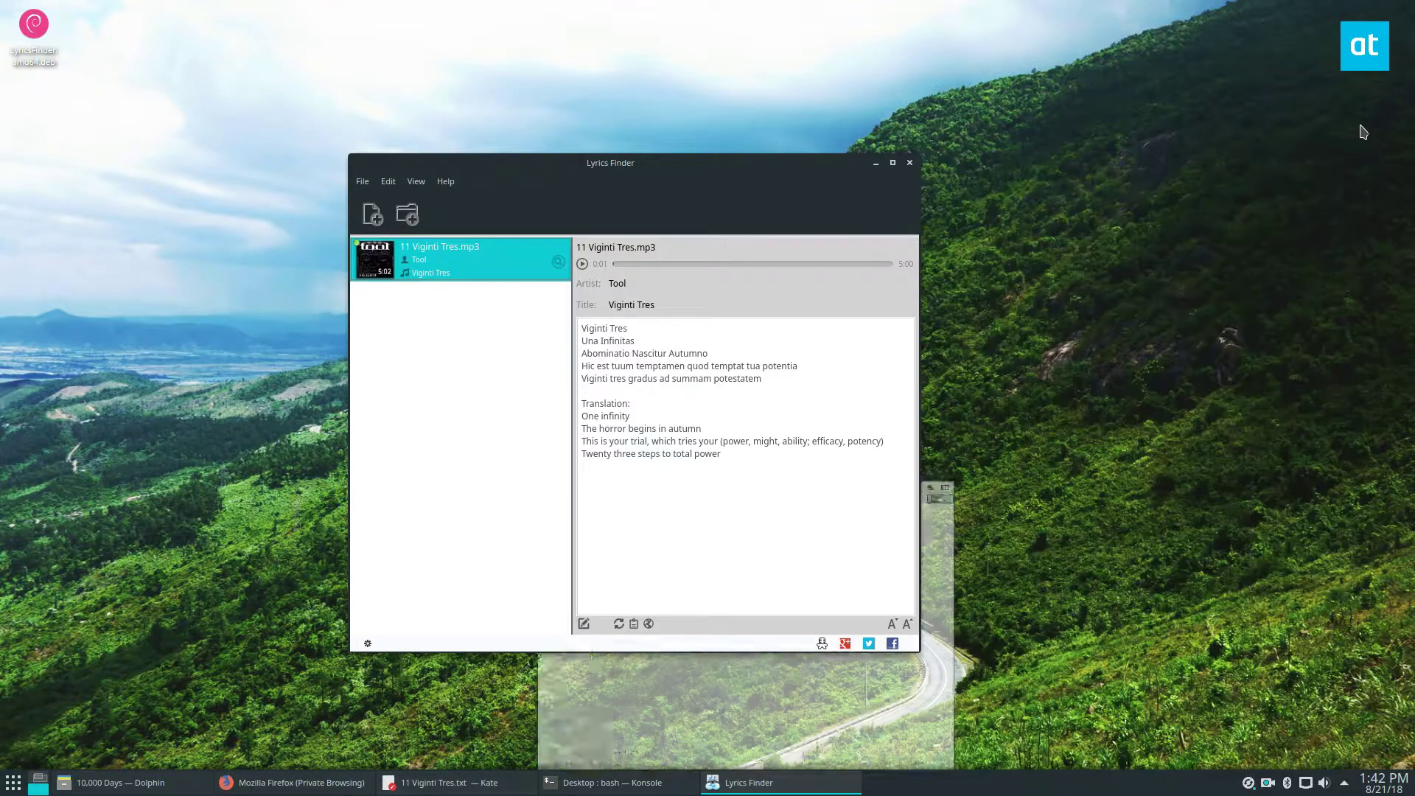
{"action": "left_click_drag", "start_coordinate": [636, 153], "coordinate": [573, 83]}
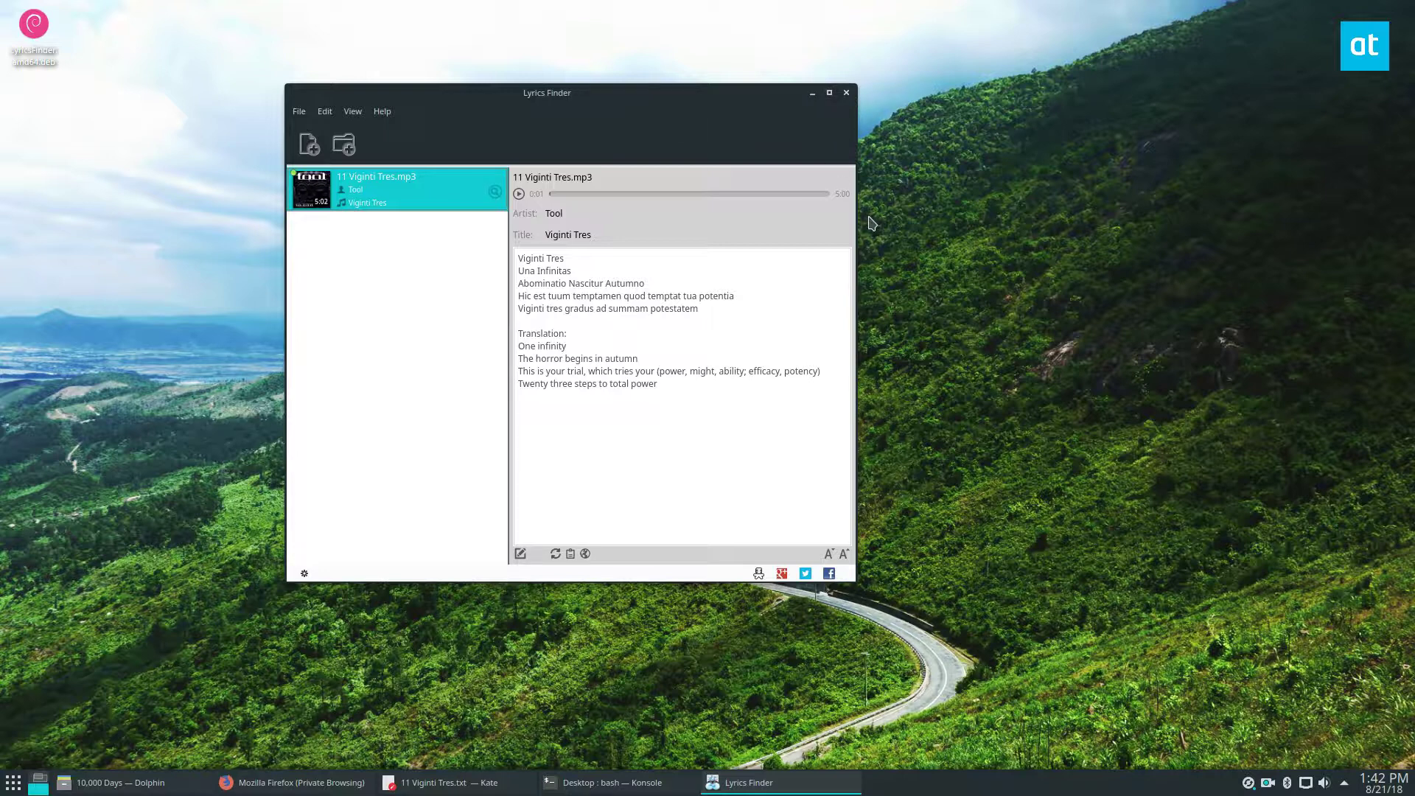
Add 03 Wings For Marie (Pt 1).mp3 to the Lyrics Finder track list.
{"action": "left_click", "coordinate": [298, 112]}
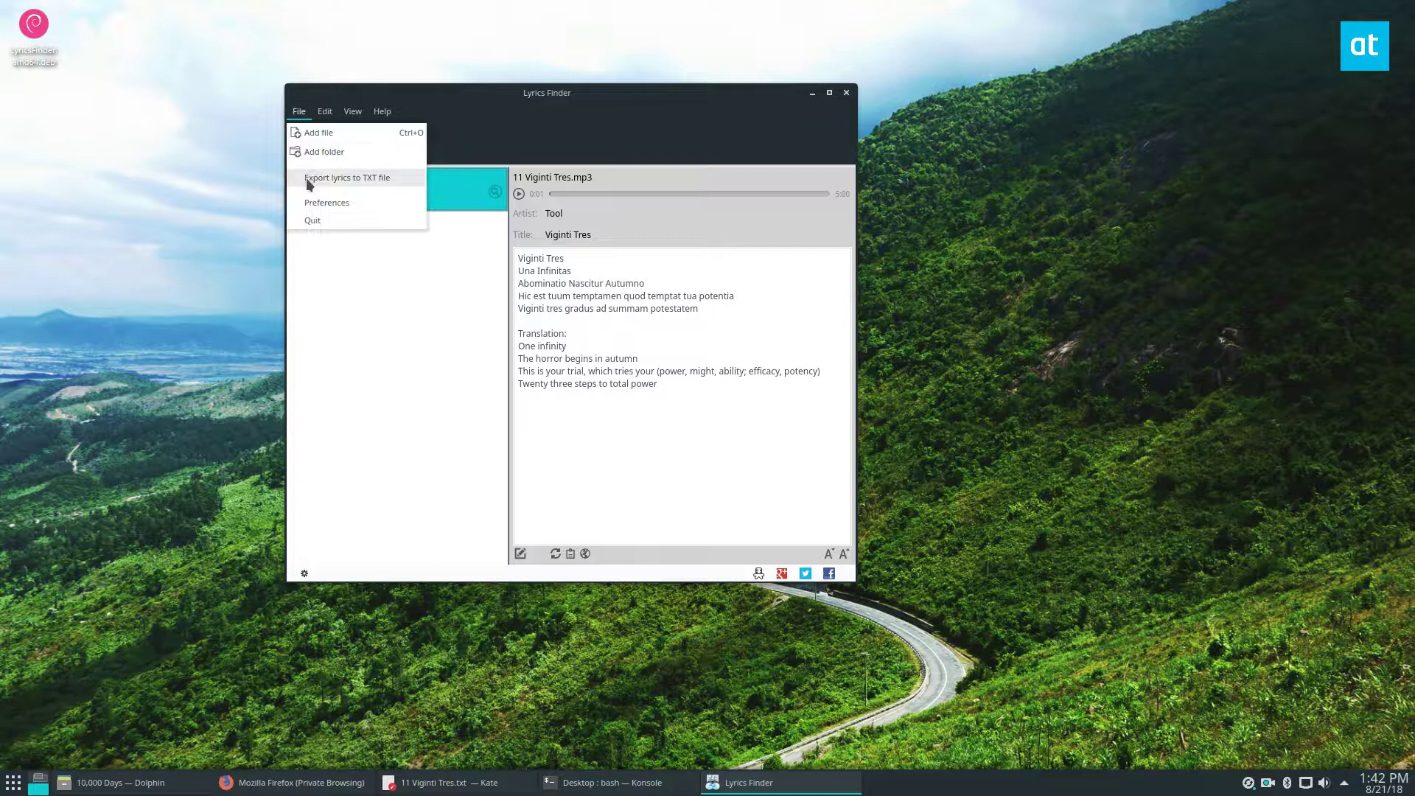
{"action": "left_click", "coordinate": [317, 133]}
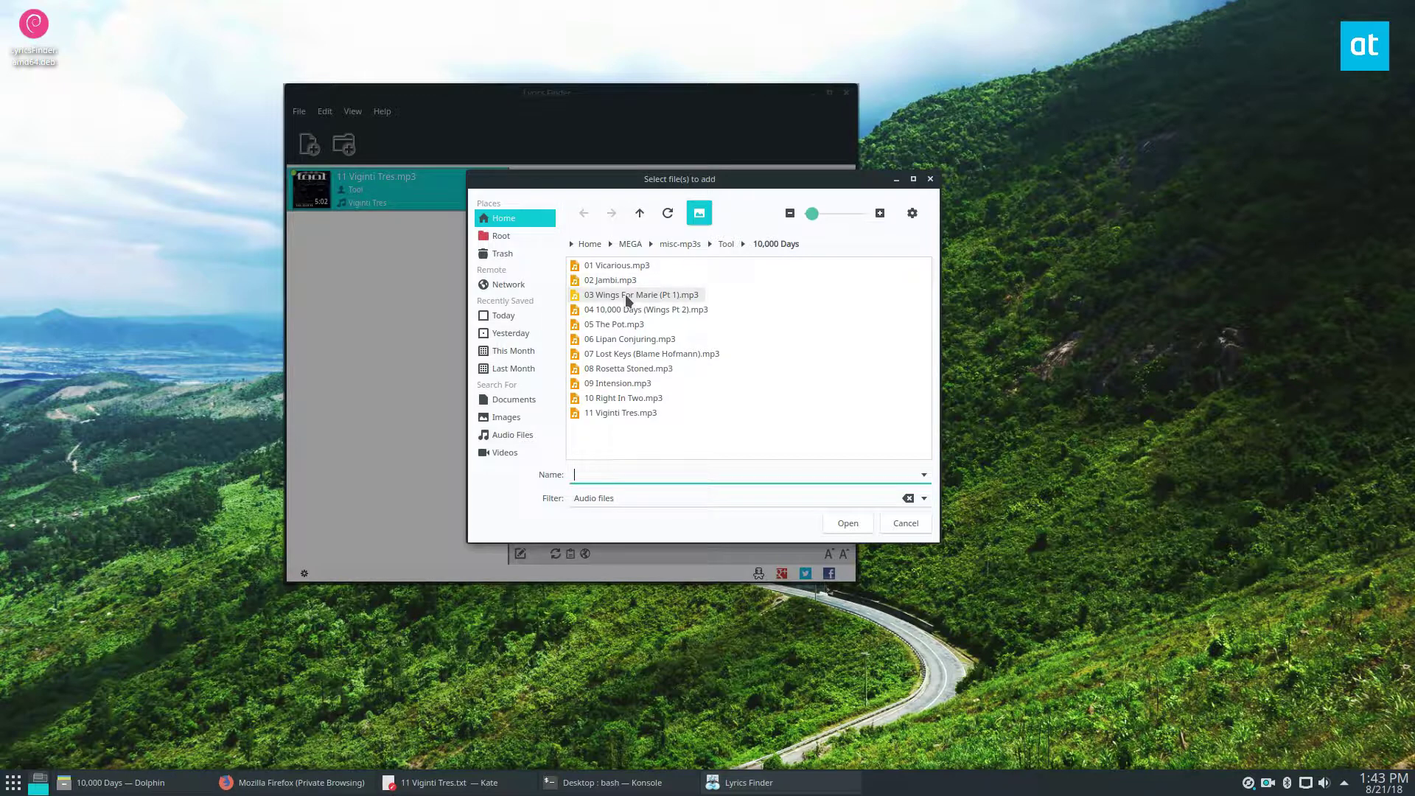
{"action": "double_click", "coordinate": [628, 296]}
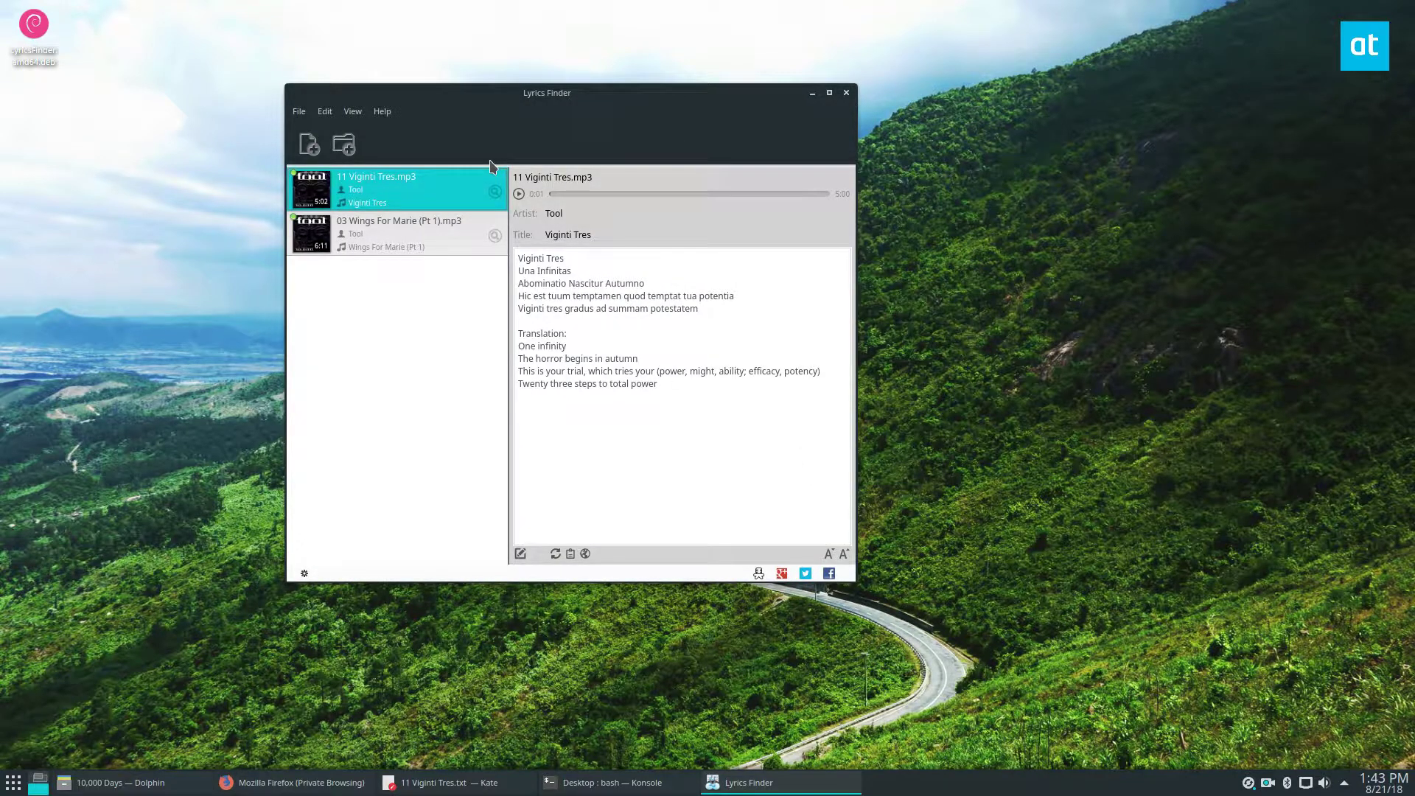
Display the Wings For Marie lyrics and reposition the Lyrics Finder window down-right.
{"action": "left_click", "coordinate": [389, 222]}
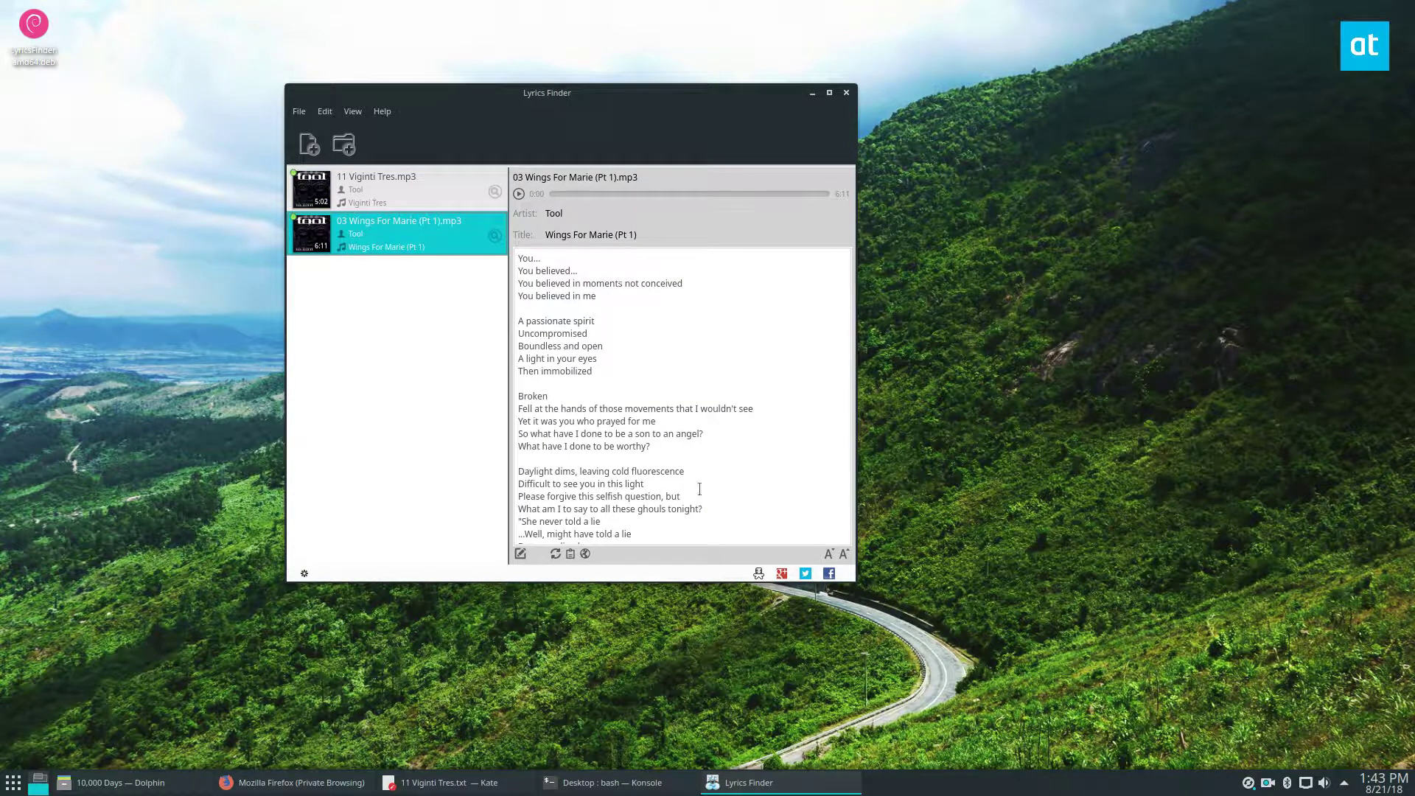
{"action": "scroll", "coordinate": [711, 293], "scroll_direction": "down", "scroll_amount": 2}
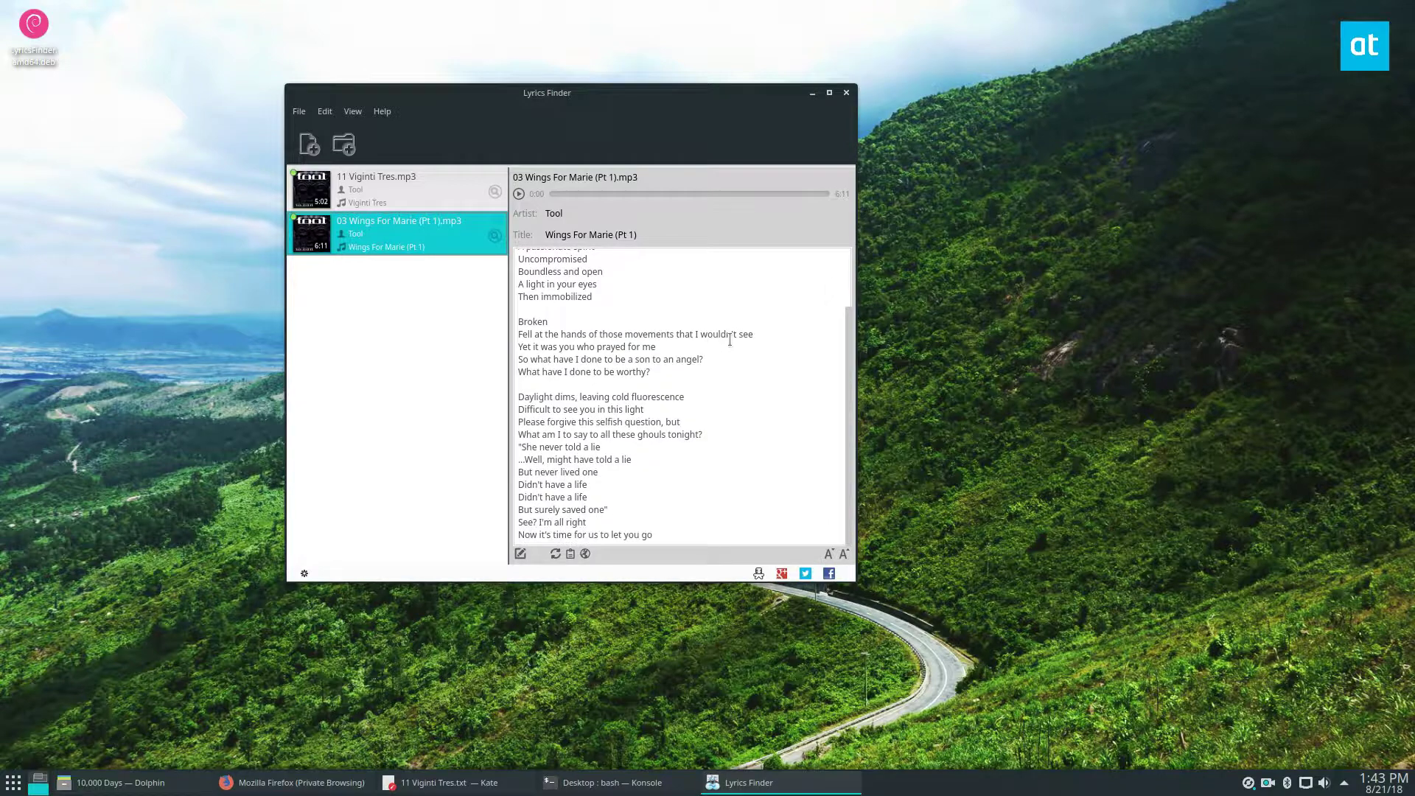
{"action": "scroll", "coordinate": [729, 340], "scroll_direction": "up", "scroll_amount": 2}
{"action": "left_click", "coordinate": [812, 93]}
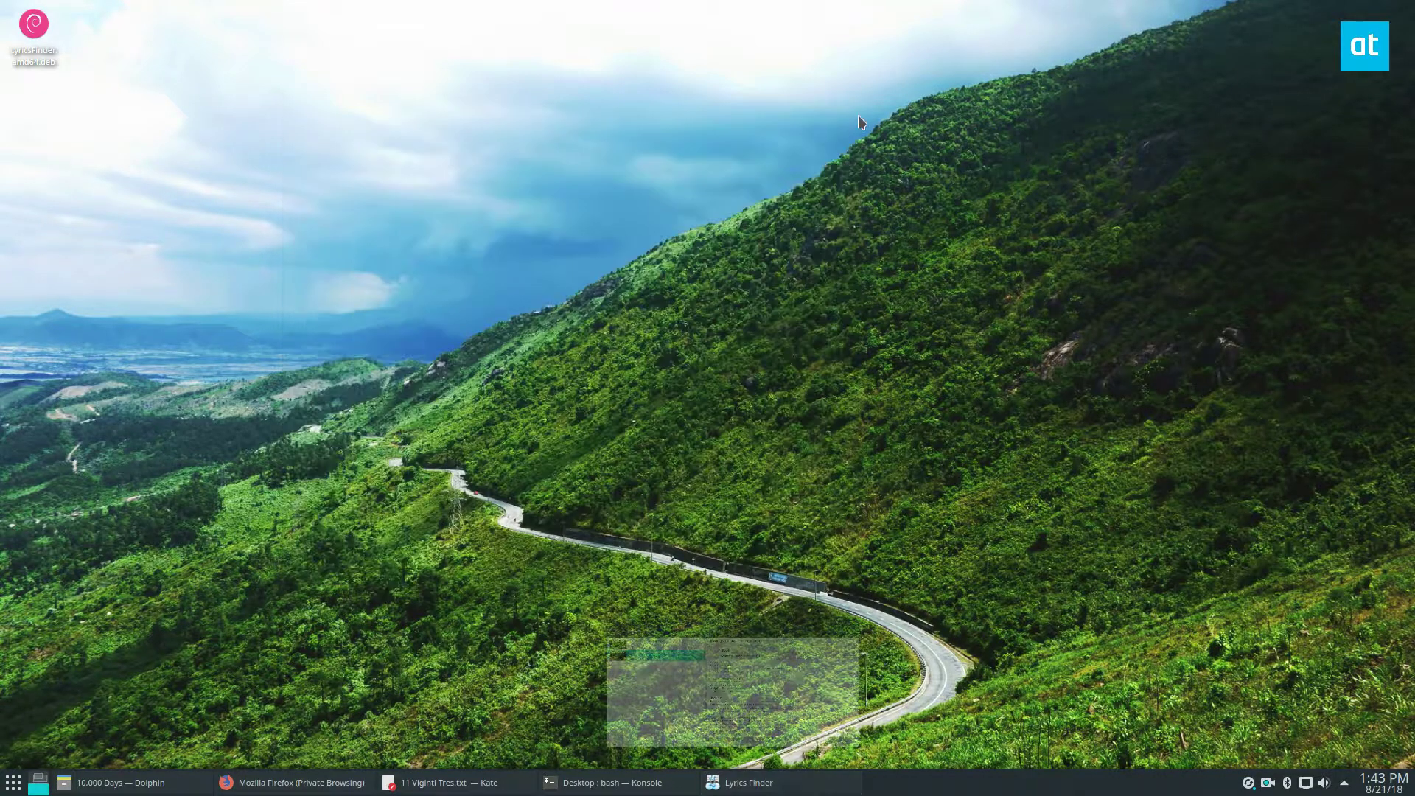
{"action": "left_click", "coordinate": [745, 782]}
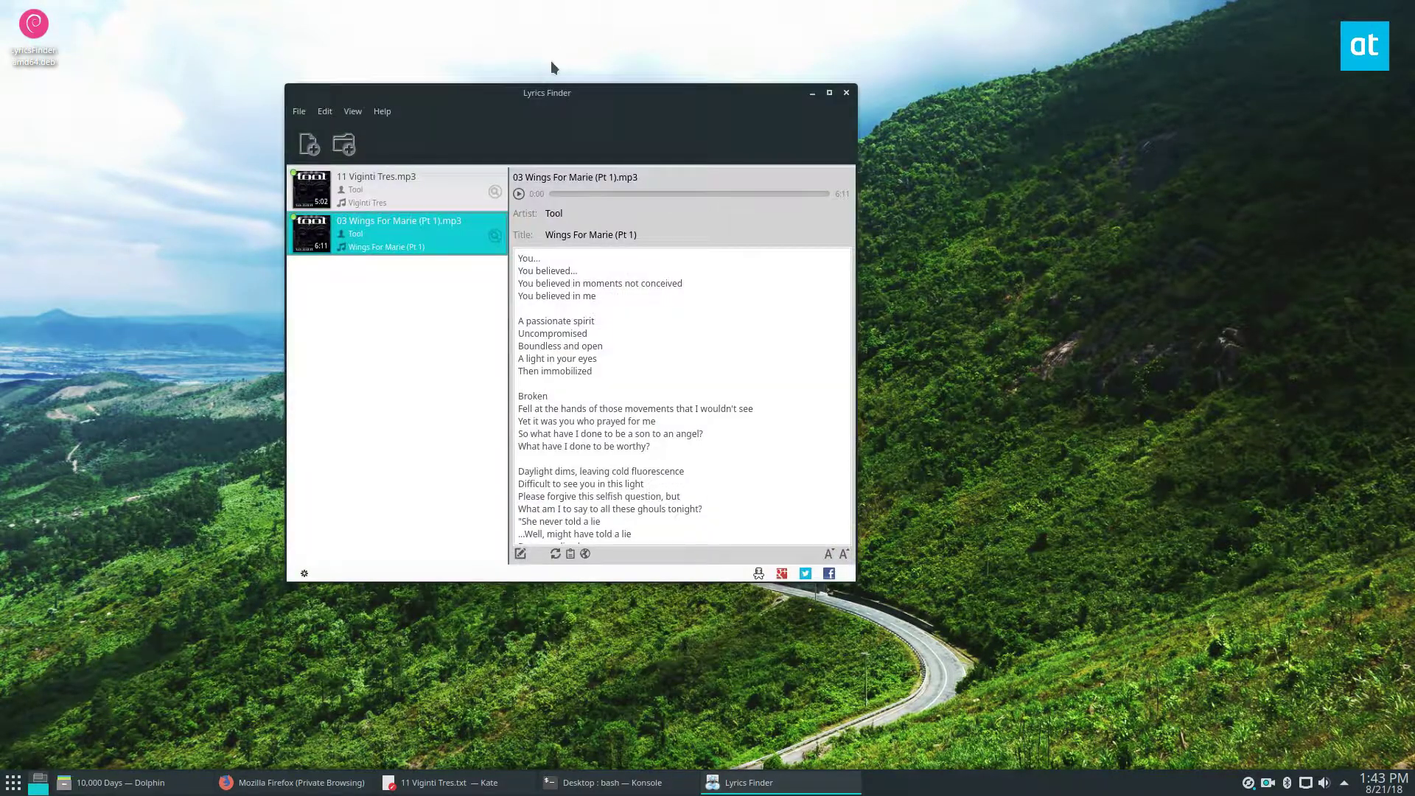
{"action": "left_click_drag", "start_coordinate": [551, 93], "coordinate": [589, 143]}
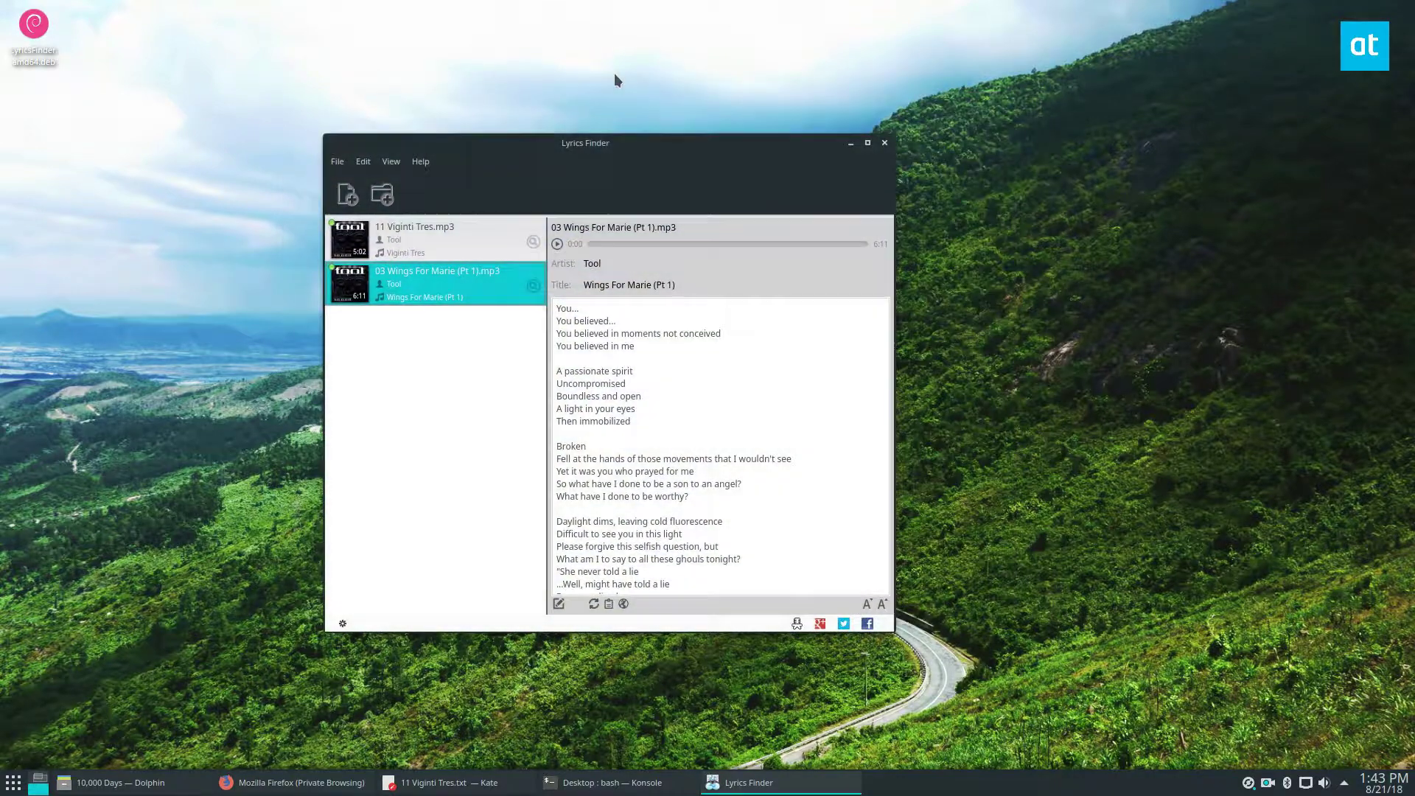